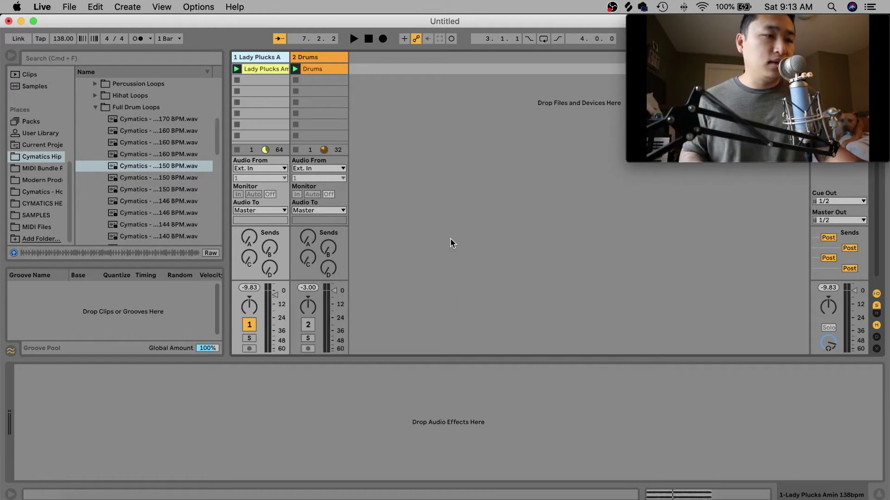
- Play the Lady Plucks melody clip to hear it without effects, and stop playback
{"action": "left_click", "coordinate": [264, 70]}
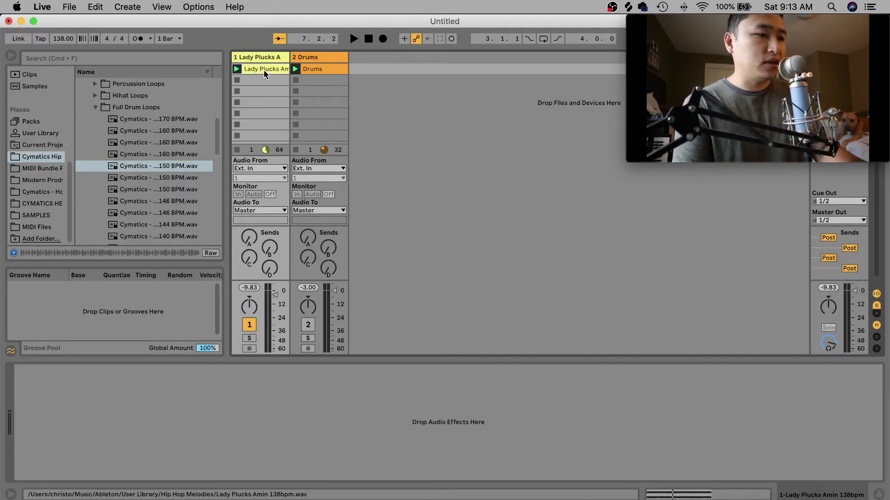
{"action": "key", "text": "space"}
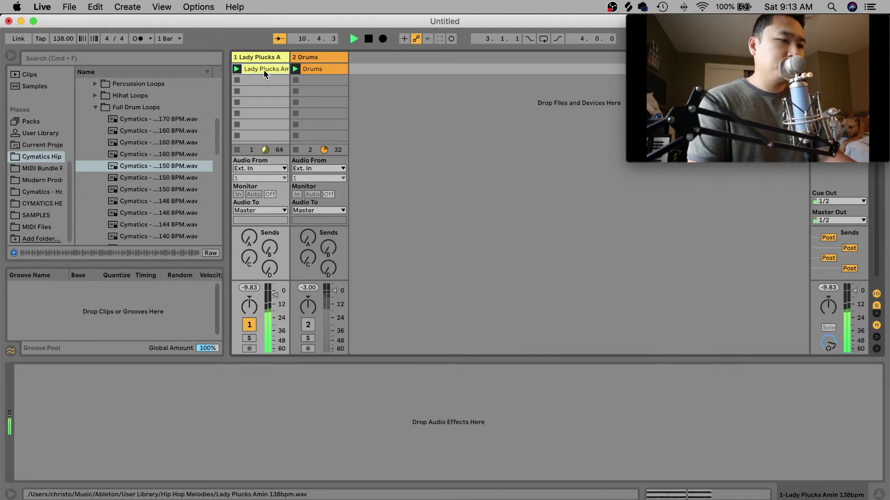
{"action": "key", "text": "space"}
- Load RC-20 Retro Color from the Favorites collection onto the Lady Plucks track
{"action": "left_click", "coordinate": [254, 58]}
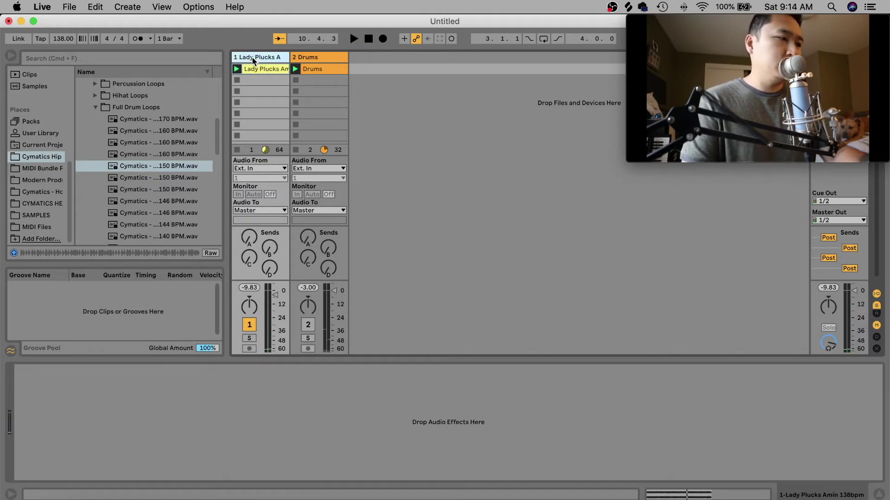
{"action": "scroll", "coordinate": [37, 132], "scroll_direction": "up", "scroll_amount": 10}
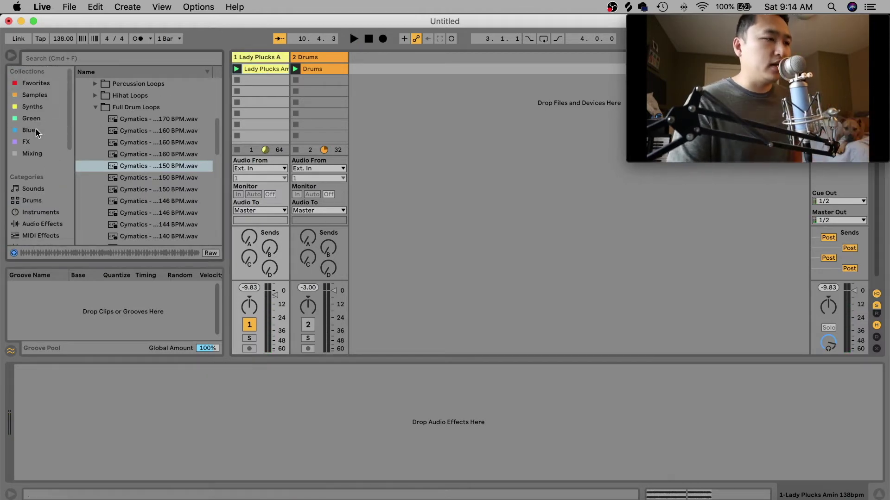
{"action": "left_click", "coordinate": [34, 83]}
{"action": "scroll", "coordinate": [152, 207], "scroll_direction": "down", "scroll_amount": 5}
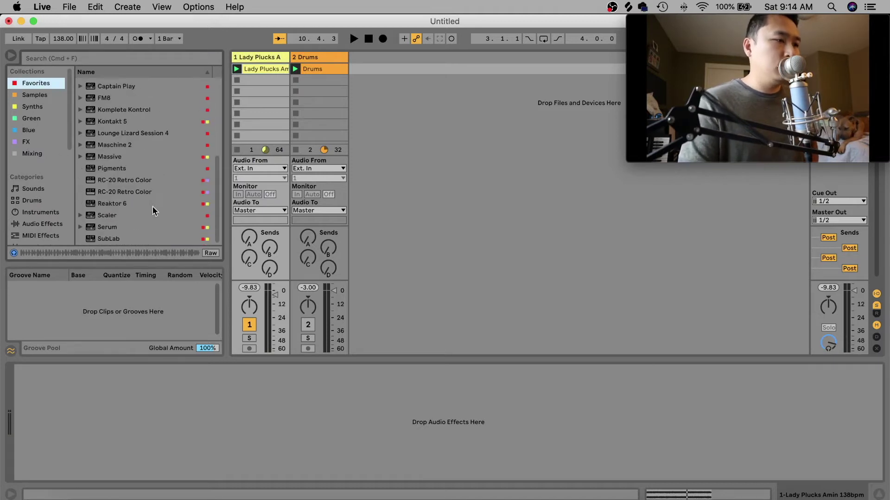
{"action": "left_click", "coordinate": [133, 181]}
{"action": "left_click", "coordinate": [133, 201]}
{"action": "left_click", "coordinate": [132, 190]}
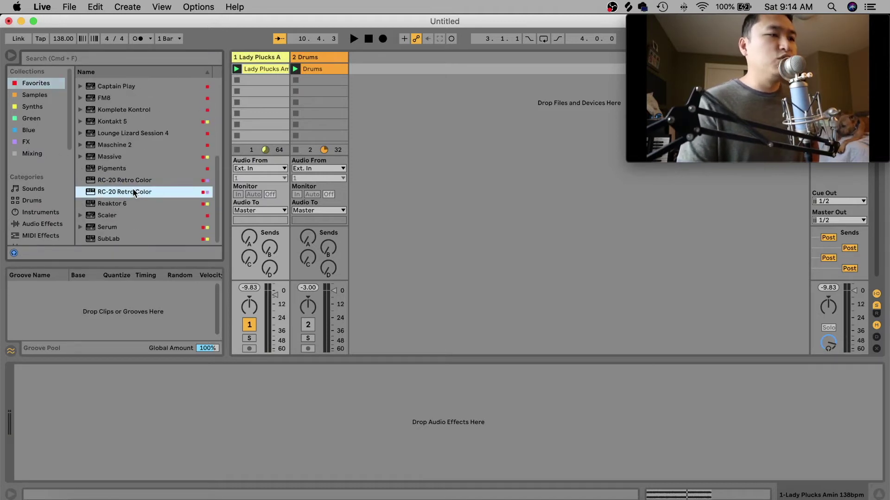
{"action": "key", "text": "Up"}
{"action": "left_click", "coordinate": [133, 191]}
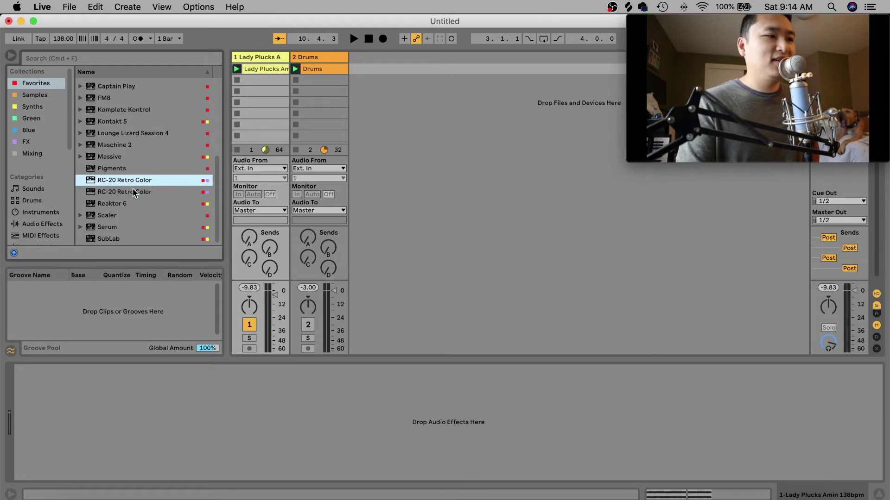
{"action": "left_click", "coordinate": [125, 179]}
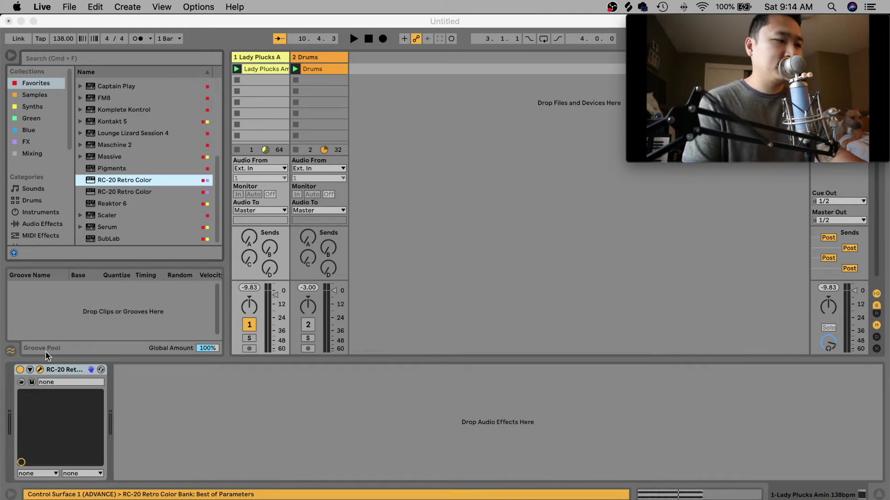
- Open the RC-20 Retro Color plug-in window, play the track and move the window clear of the device chain
{"action": "left_click", "coordinate": [40, 370]}
{"action": "key", "text": "space"}
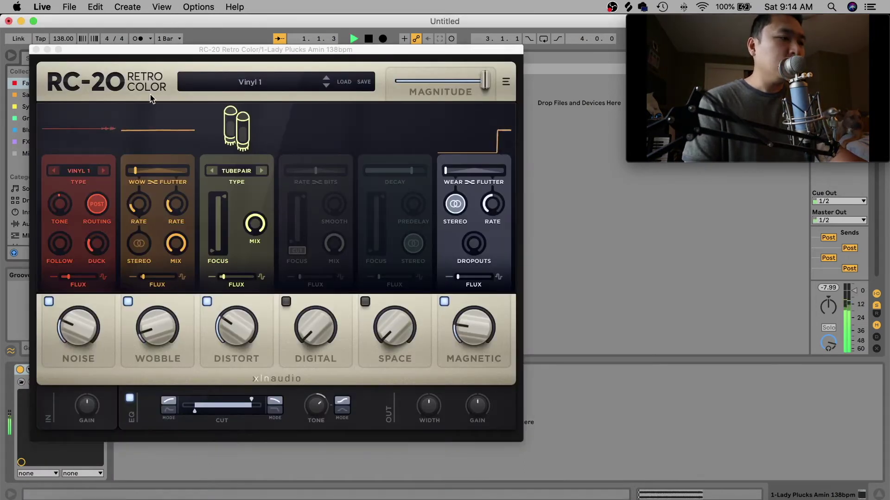
{"action": "left_click_drag", "start_coordinate": [95, 55], "coordinate": [183, 51]}
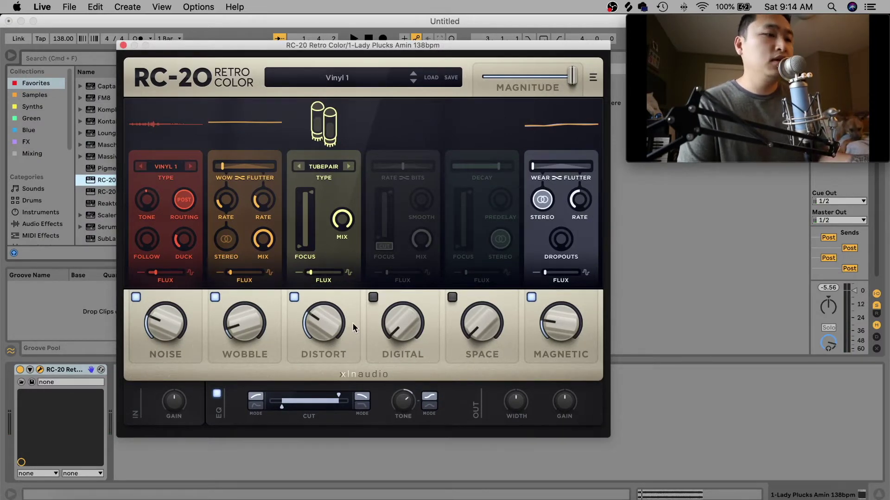
- Compare the melody with RC-20 Retro Color bypassed and active during playback, leaving the effect enabled
{"action": "left_click", "coordinate": [19, 370]}
{"action": "key", "text": "space"}
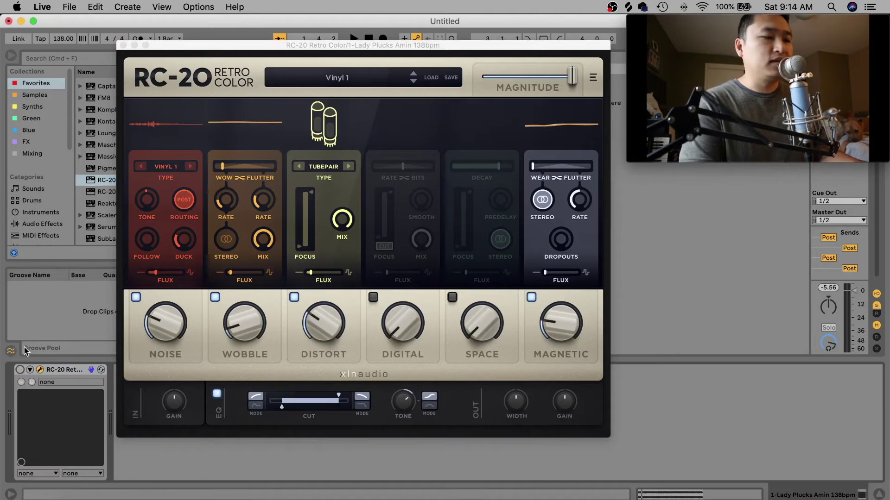
{"action": "left_click", "coordinate": [20, 369]}
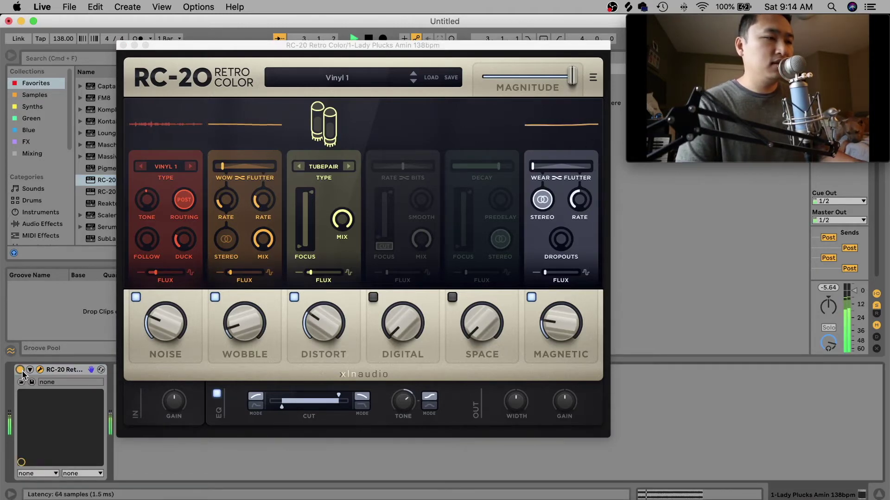
{"action": "left_click", "coordinate": [20, 369]}
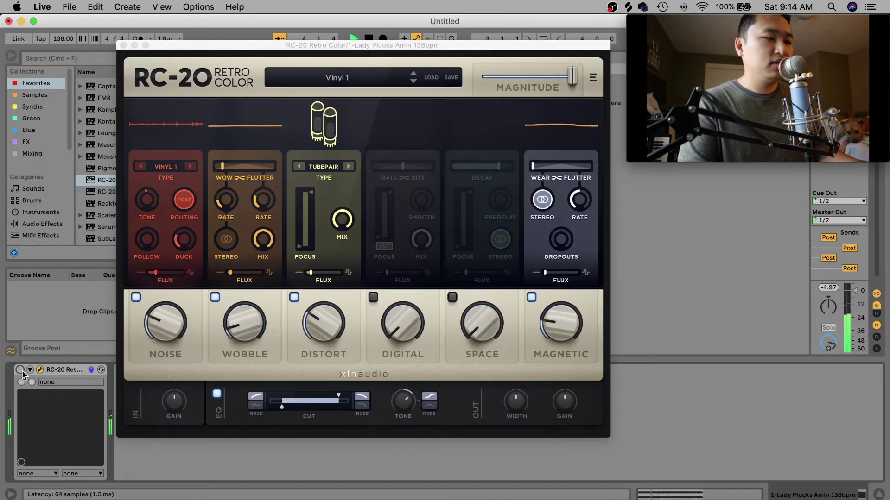
{"action": "left_click", "coordinate": [20, 370]}
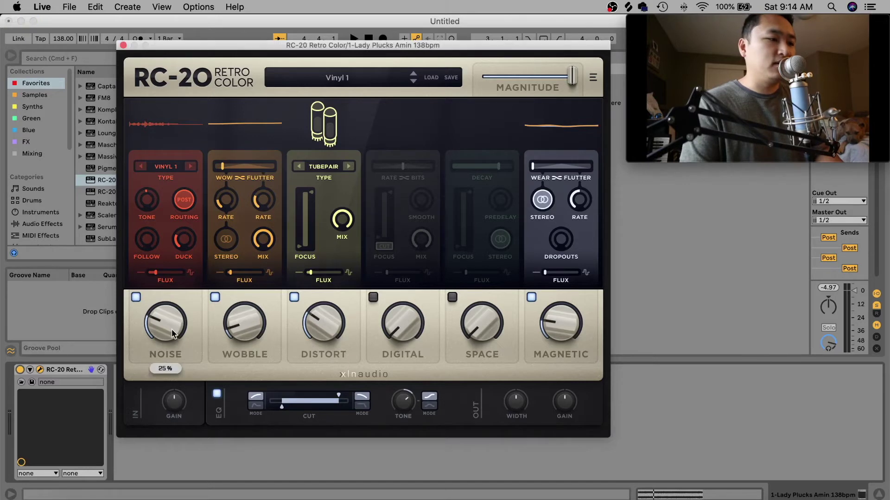
- Raise the Noise amount past halfway, set the noise Tone to 4.4 dB and listen to the result
{"action": "left_click_drag", "start_coordinate": [171, 330], "coordinate": [155, 219]}
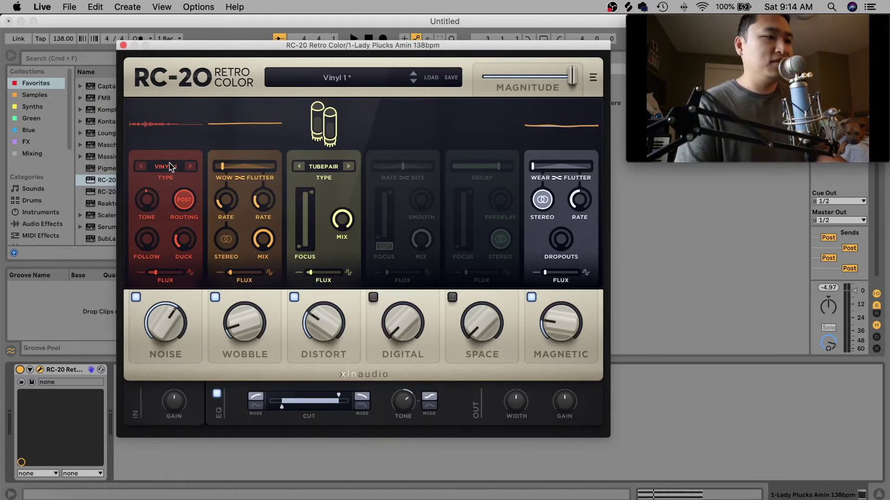
{"action": "left_click_drag", "start_coordinate": [147, 192], "coordinate": [142, 118]}
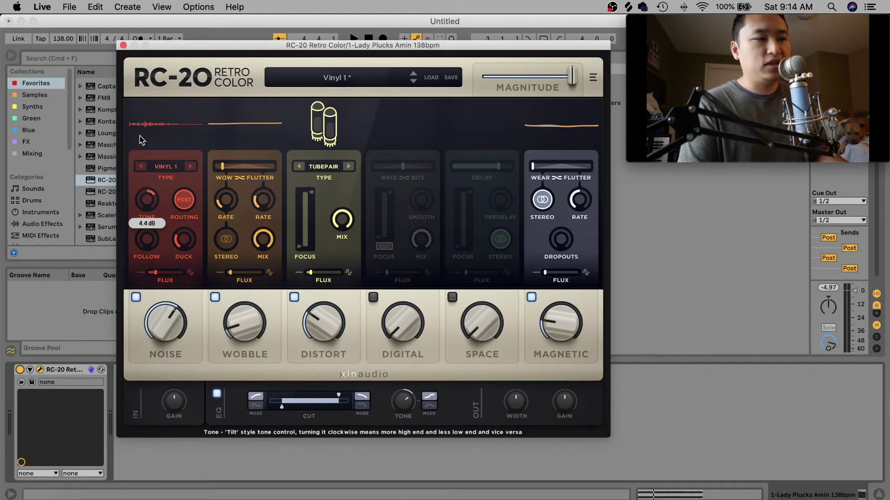
{"action": "key", "text": "space"}
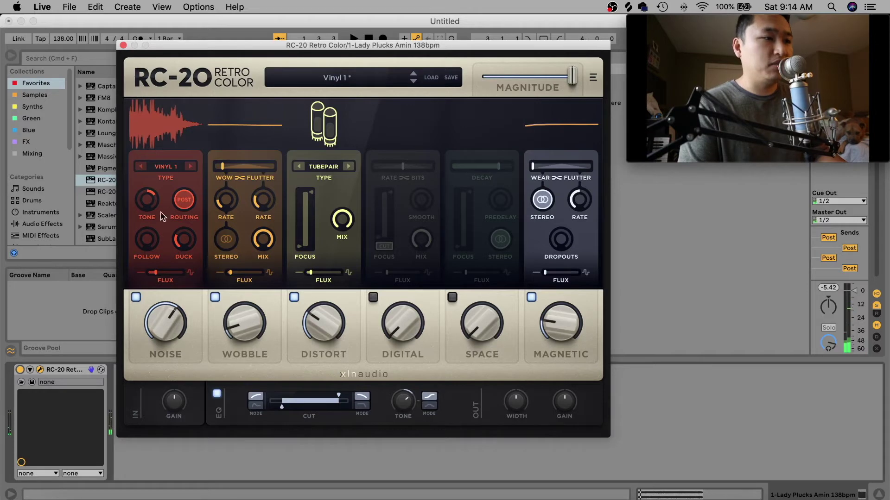
- Audition the noise types Vinyl 2, DC and 8-Bit during playback
{"action": "left_click", "coordinate": [191, 167]}
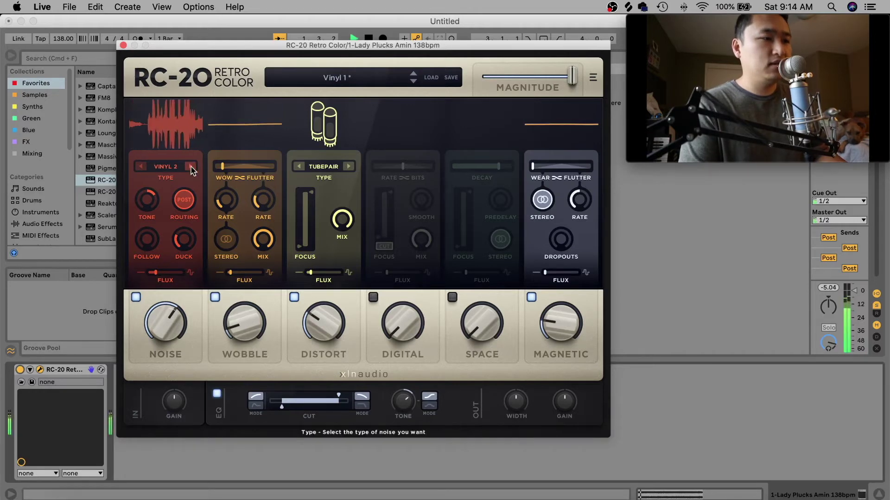
{"action": "left_click", "coordinate": [190, 166]}
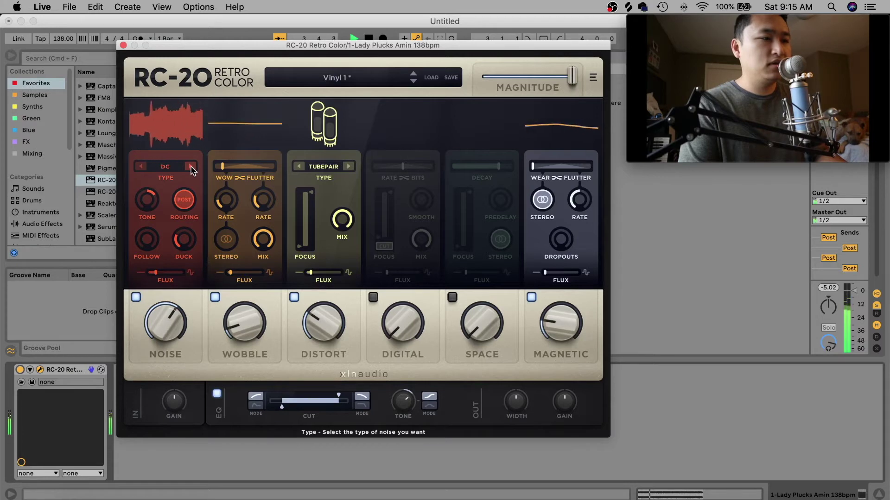
{"action": "left_click", "coordinate": [190, 167]}
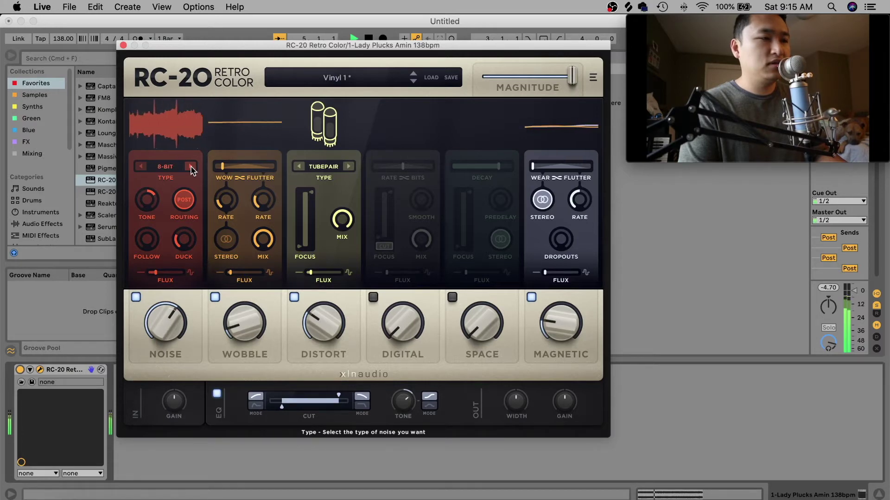
- Lower the Noise amount to 35% and cycle the noise type to Vinyl 1 for playback
{"action": "left_click_drag", "start_coordinate": [166, 323], "coordinate": [166, 343]}
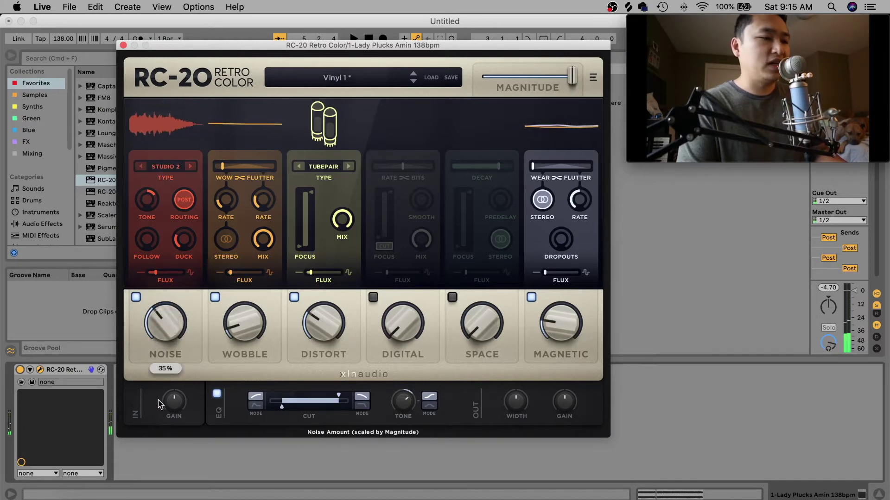
{"action": "left_click", "coordinate": [188, 165]}
{"action": "key", "text": "space"}
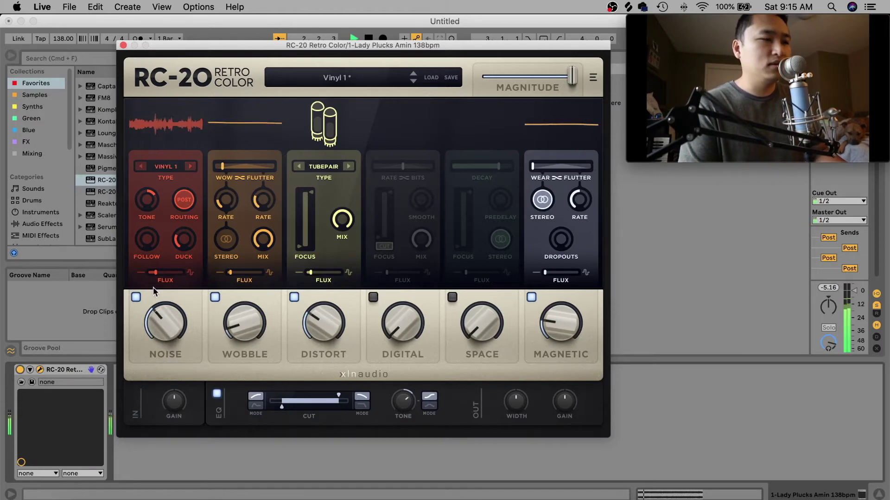
- Change the noise type to Vinyl 2 and reduce the noise module's Flux slightly
{"action": "mouse_move", "coordinate": [157, 317]}
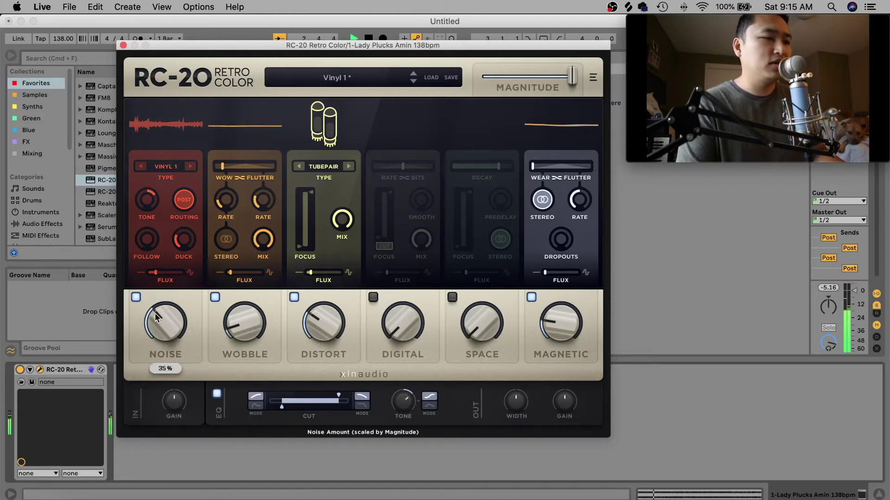
{"action": "left_click", "coordinate": [190, 166]}
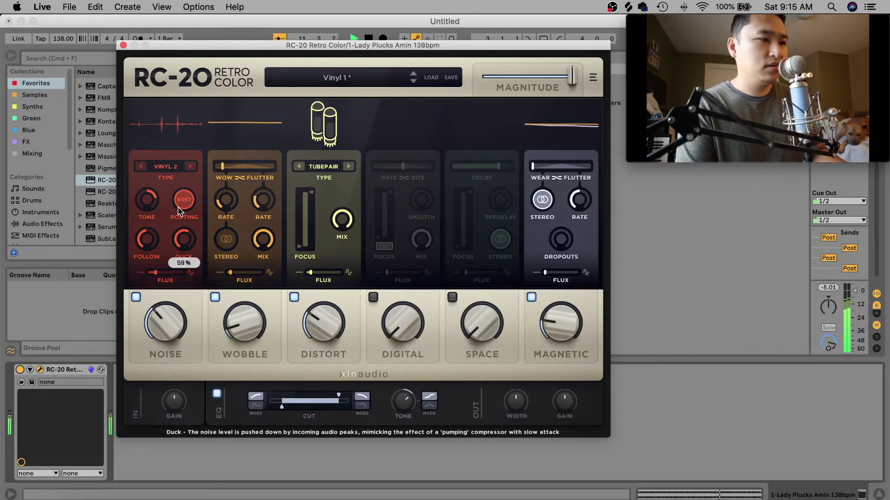
{"action": "left_click", "coordinate": [158, 273]}
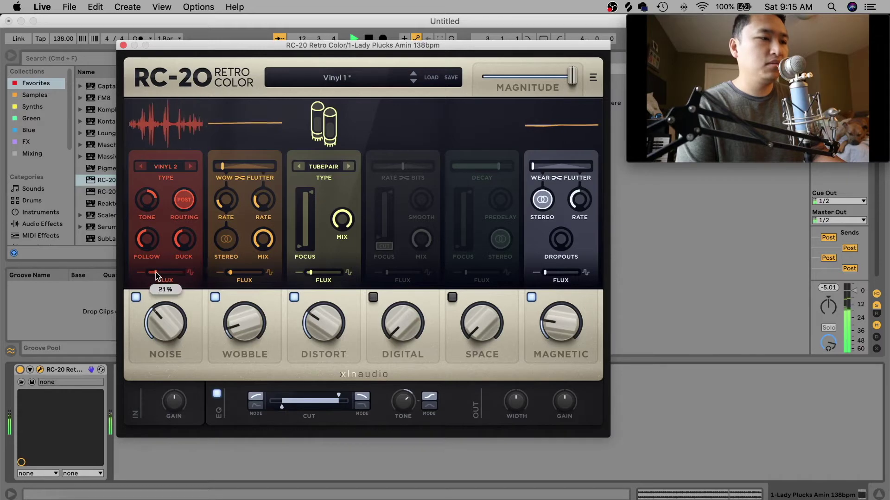
{"action": "left_click_drag", "start_coordinate": [157, 274], "coordinate": [150, 274]}
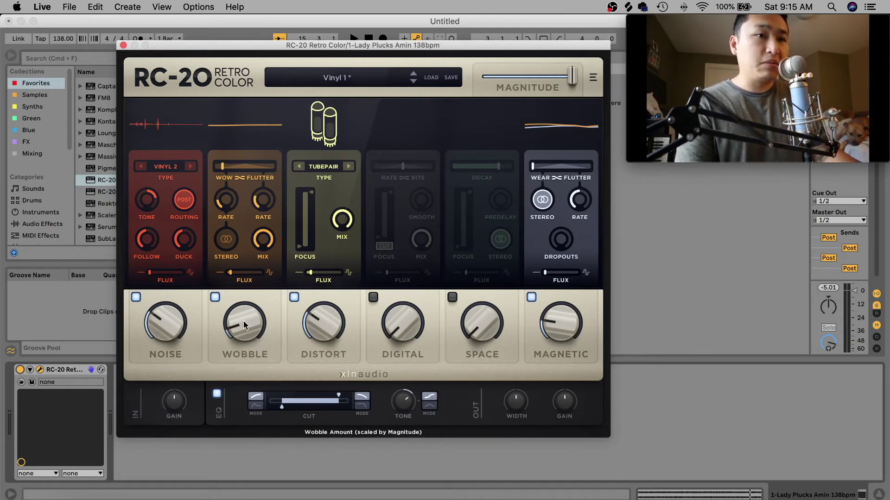
- Raise the Wobble amount to about 75% and play the melody to hear the effect
{"action": "left_click_drag", "start_coordinate": [243, 320], "coordinate": [228, 143]}
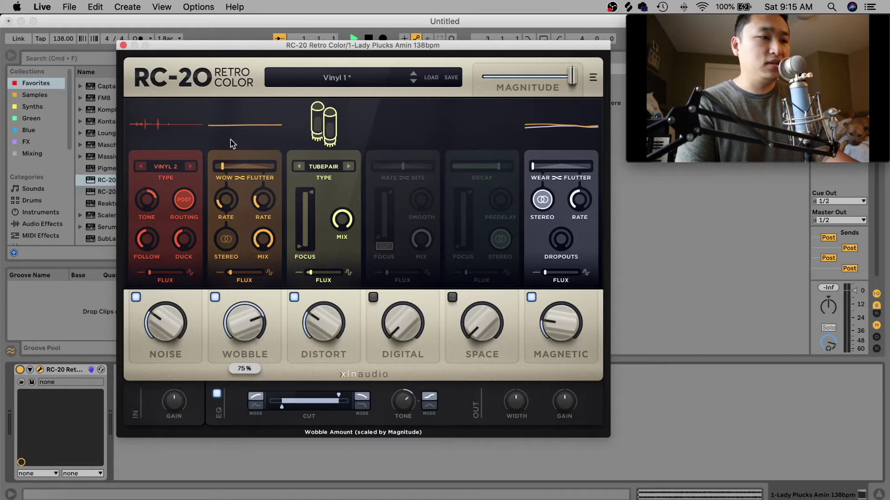
{"action": "key", "text": "space"}
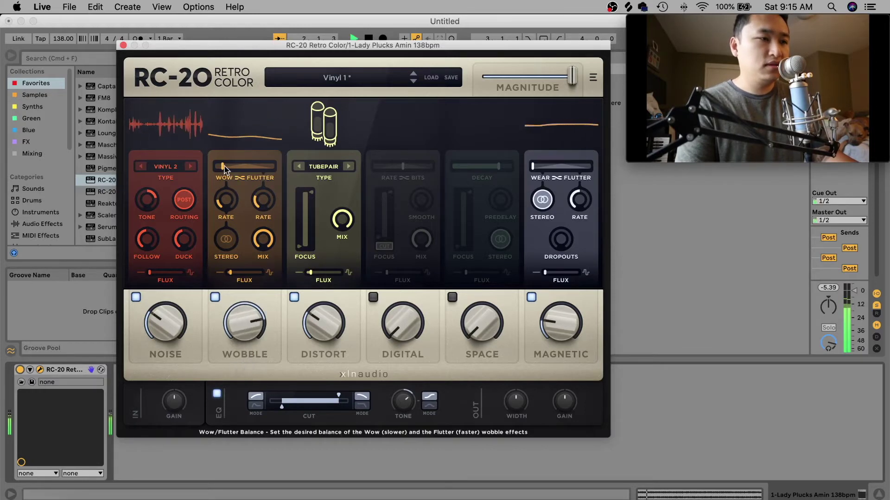
{"action": "key", "text": "space"}
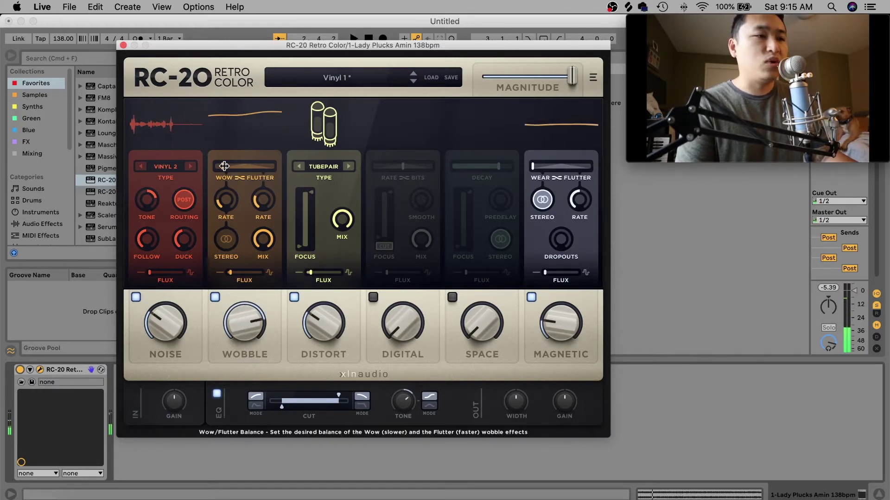
{"action": "key", "text": "space"}
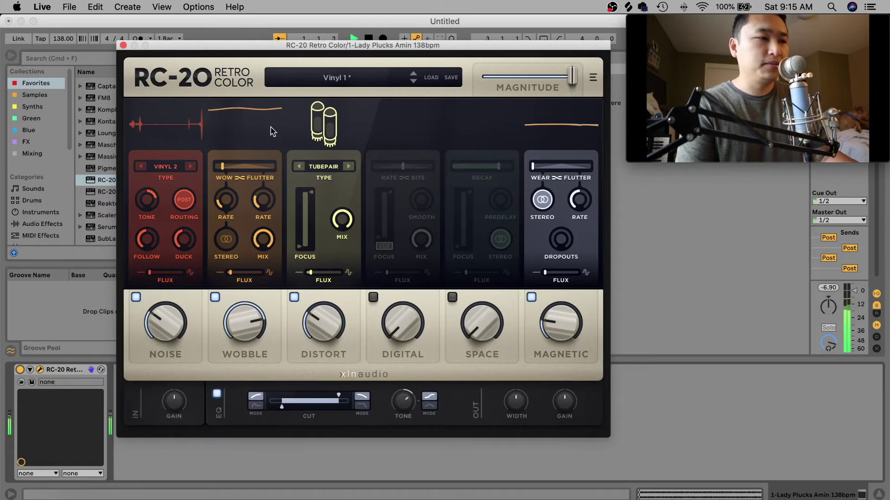
- Audition the Wow/Flutter balance shifted toward Flutter and moved fully to Wow
{"action": "left_click_drag", "start_coordinate": [221, 170], "coordinate": [272, 166]}
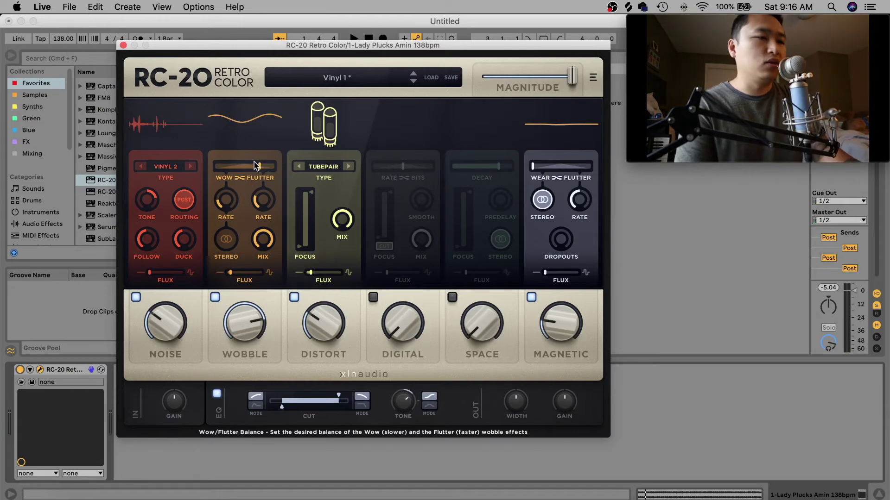
{"action": "left_click_drag", "start_coordinate": [254, 162], "coordinate": [159, 156]}
{"action": "key", "text": "space"}
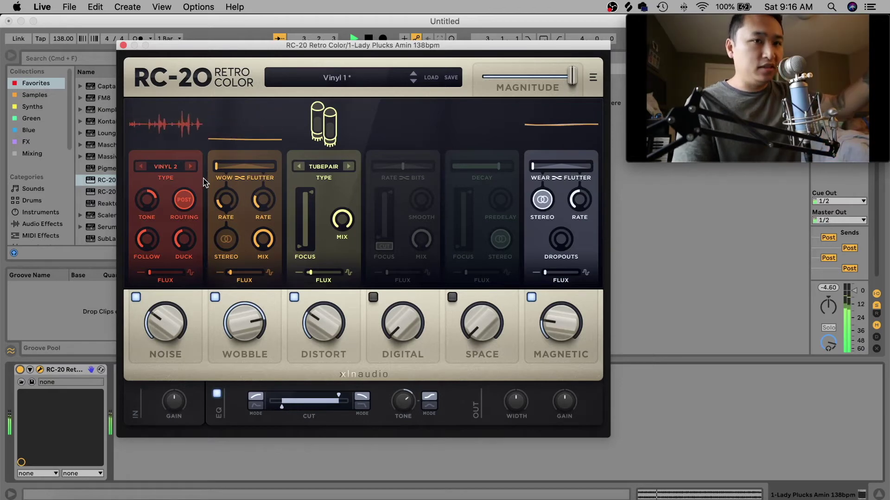
- Set the Wow/Flutter balance to Wow 40% and Flutter 100%, and the Wow rate to 1.6 Hz during playback
{"action": "left_click_drag", "start_coordinate": [218, 170], "coordinate": [262, 168]}
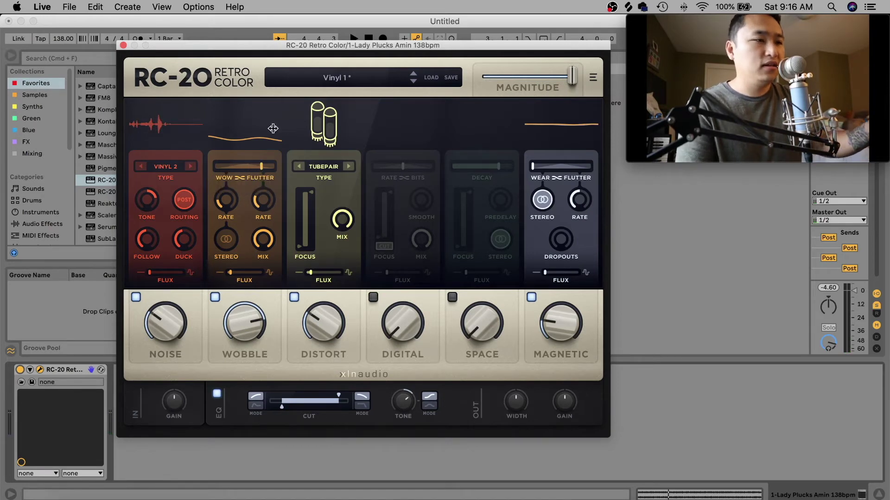
{"action": "key", "text": "space"}
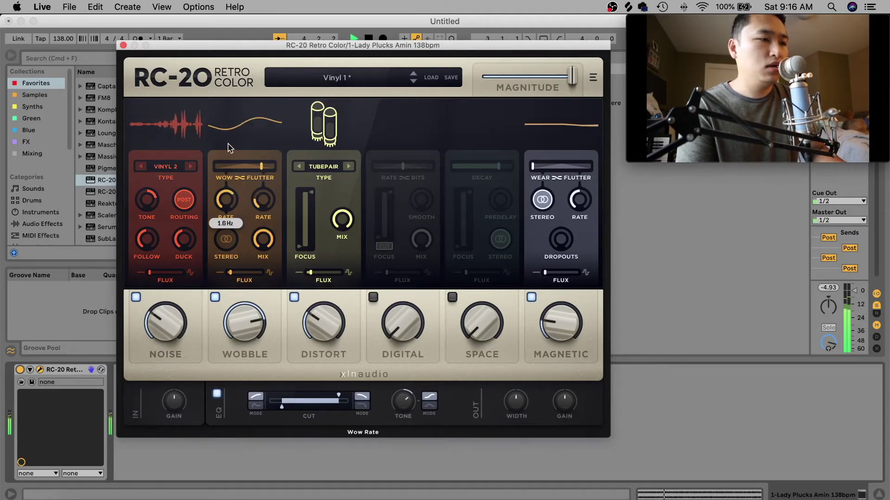
{"action": "mouse_move", "coordinate": [233, 172]}
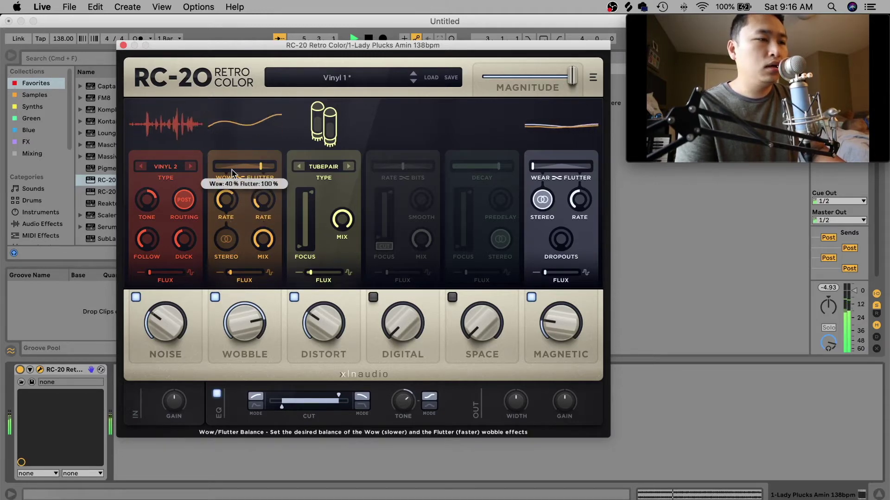
- Move the Wobble balance fully to Wow, turn on Wow Stereo and lower the Wow rate to 0.6 Hz during playback
{"action": "left_click_drag", "start_coordinate": [233, 173], "coordinate": [216, 172]}
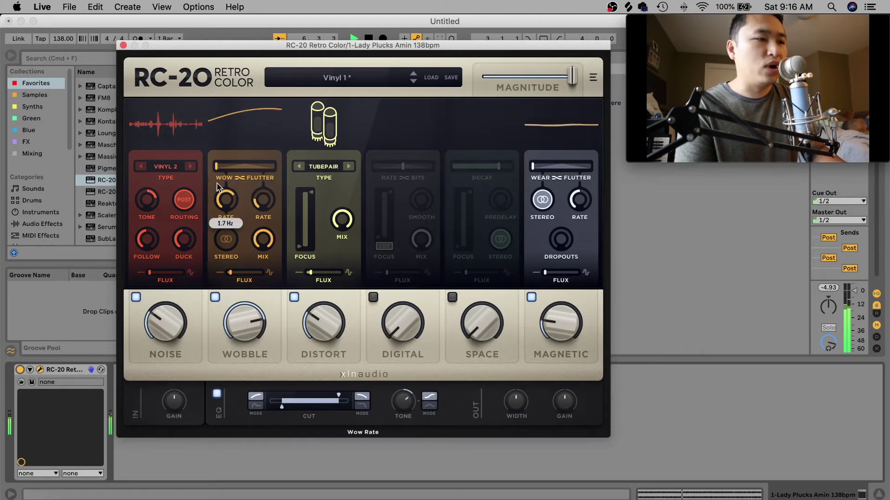
{"action": "left_click_drag", "start_coordinate": [198, 165], "coordinate": [210, 226]}
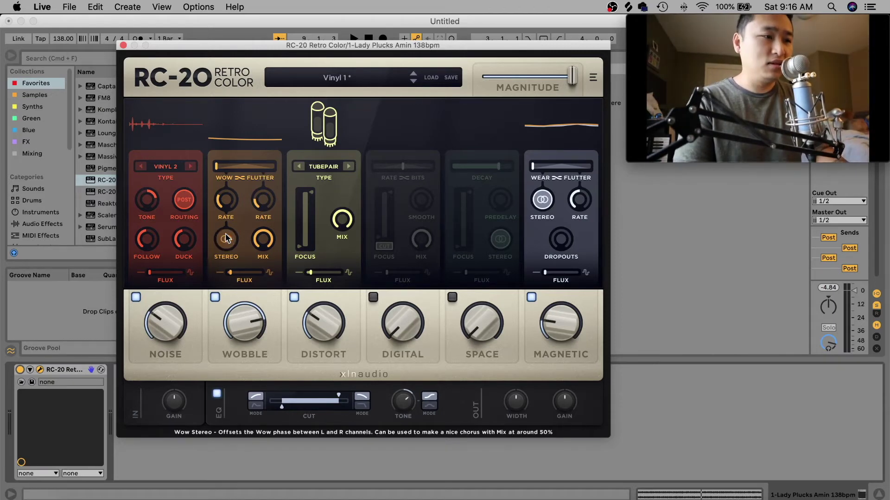
{"action": "key", "text": "space"}
{"action": "left_click", "coordinate": [226, 237]}
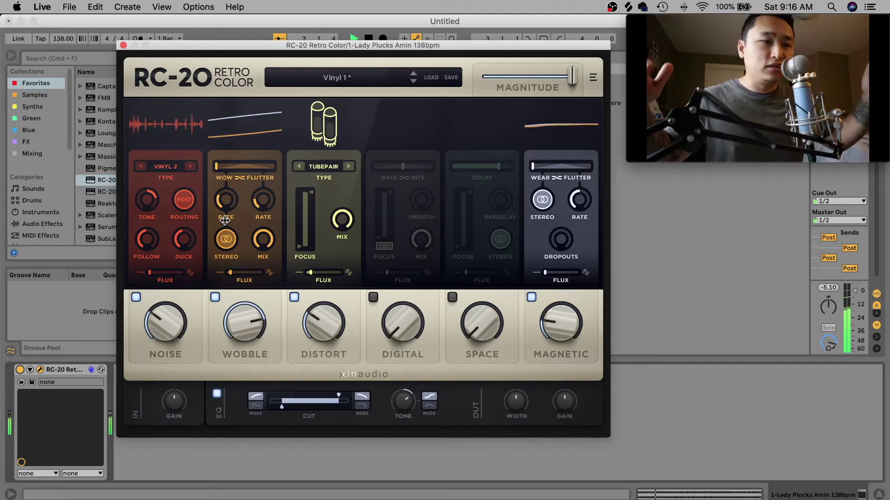
{"action": "left_click_drag", "start_coordinate": [220, 200], "coordinate": [227, 281]}
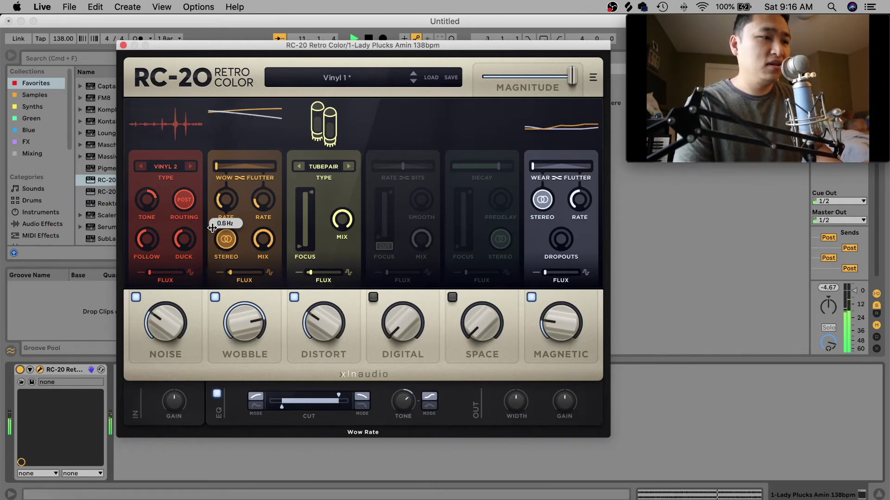
{"action": "key", "text": "space"}
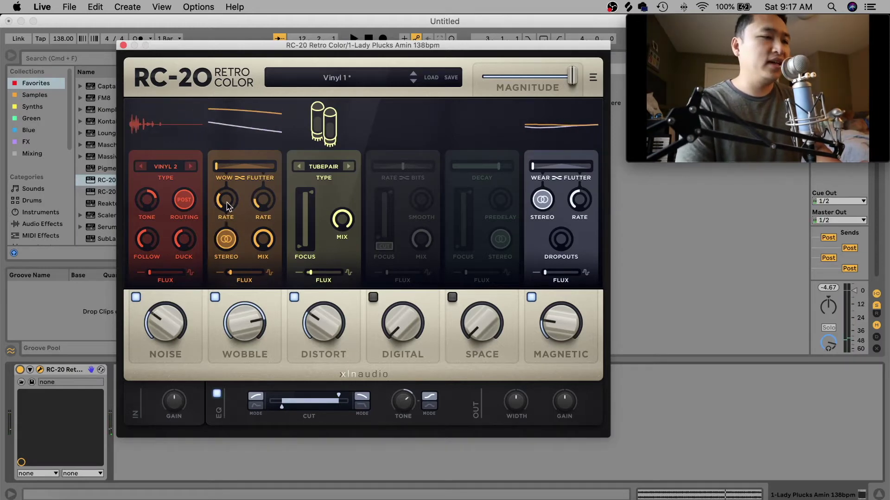
- Raise the Wow rate to maximum and the Flutter rate to 20.0 Hz, with the balance at Wow 100% and Flutter 91%
{"action": "left_click_drag", "start_coordinate": [227, 204], "coordinate": [221, 131]}
{"action": "key", "text": "space"}
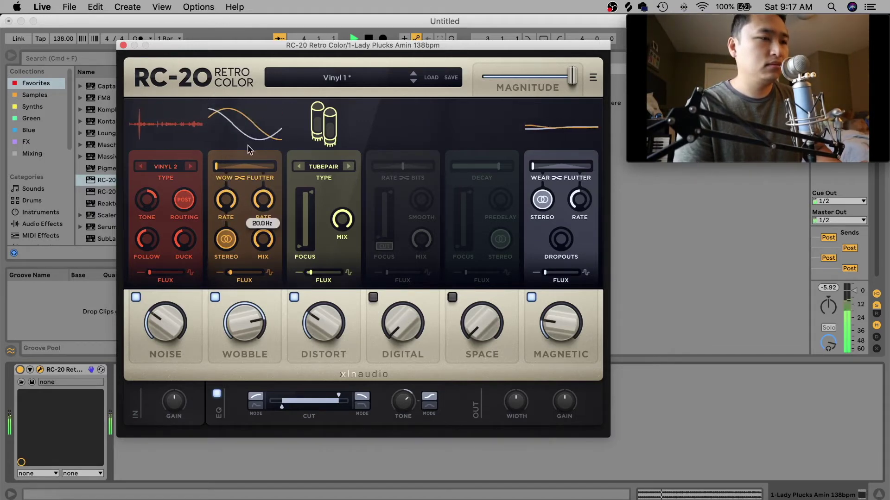
{"action": "left_click_drag", "start_coordinate": [218, 168], "coordinate": [251, 170]}
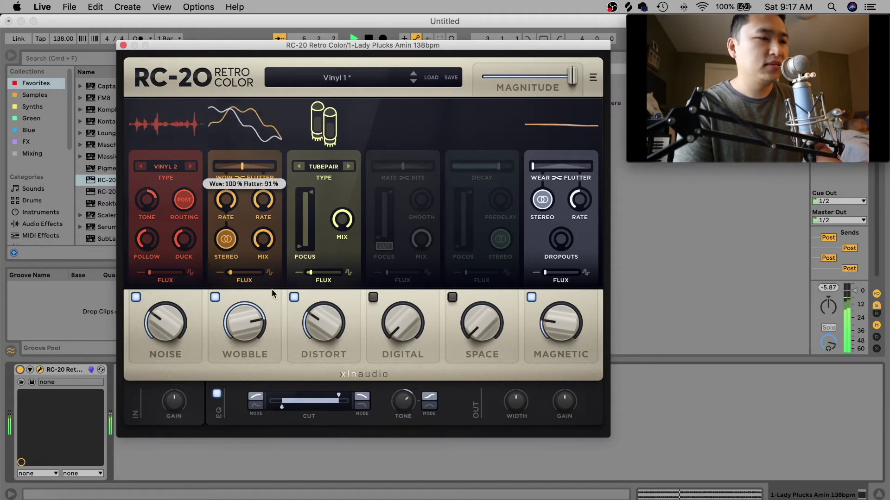
- Lower the Wobble mix to about 24% and raise the Wobble module's Flux while the melody plays
{"action": "left_click_drag", "start_coordinate": [263, 242], "coordinate": [258, 331]}
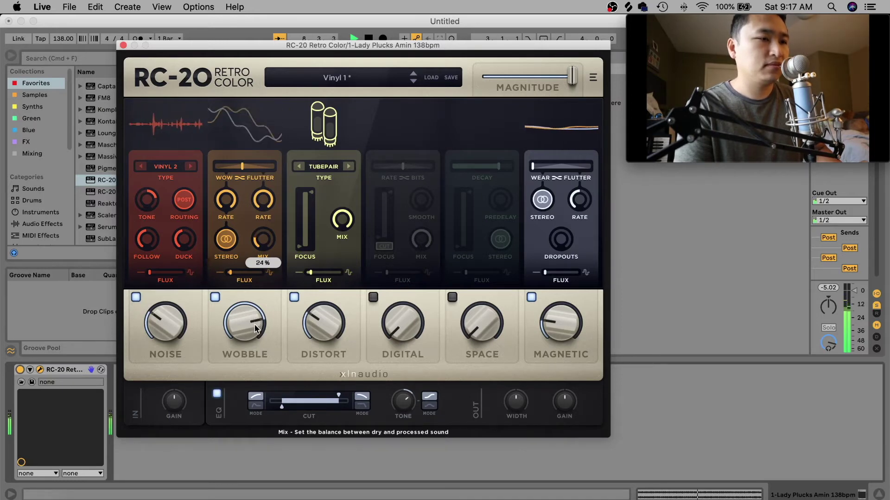
{"action": "left_click_drag", "start_coordinate": [230, 272], "coordinate": [251, 273]}
{"action": "left_click_drag", "start_coordinate": [263, 241], "coordinate": [262, 256]}
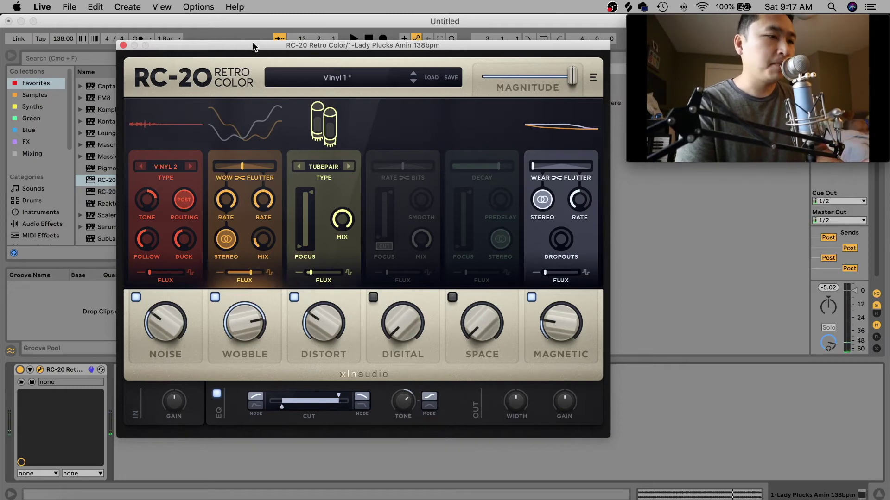
{"action": "left_click", "coordinate": [219, 238]}
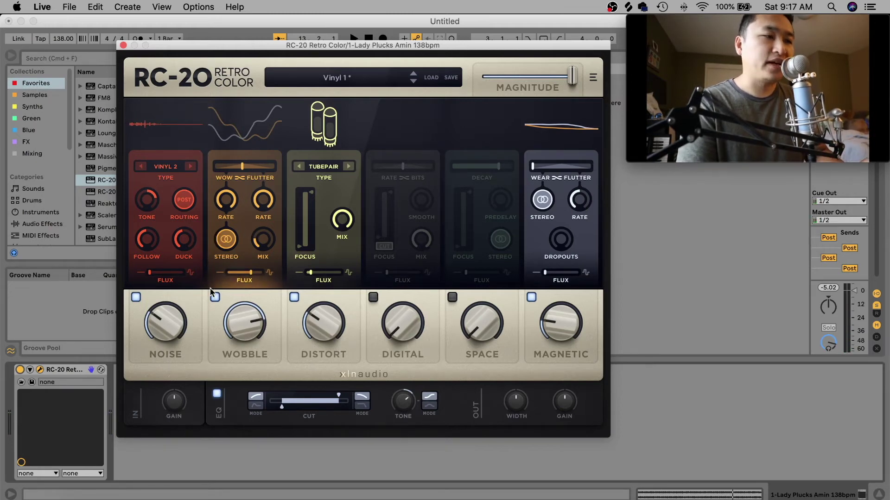
- Turn off Wow Stereo, play the melody and lower the Wow and Flutter rates, with the Wobble mix at 19%
{"action": "mouse_move", "coordinate": [230, 249]}
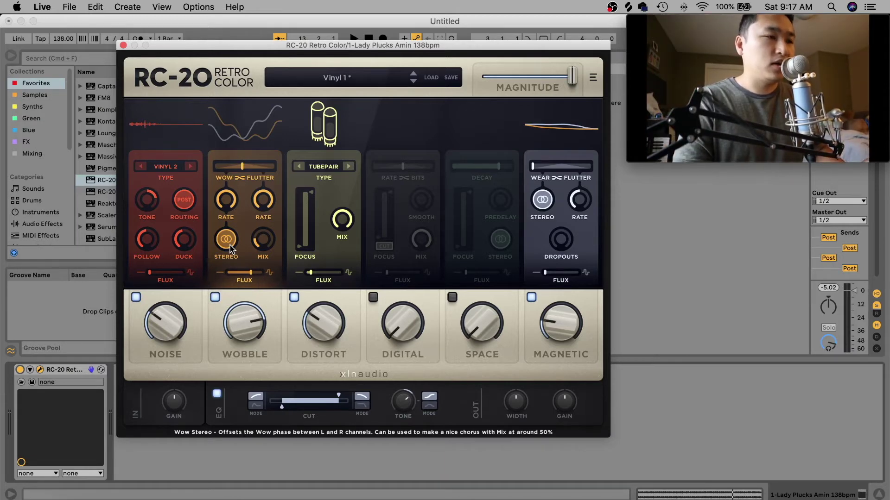
{"action": "left_click", "coordinate": [230, 249]}
{"action": "key", "text": "space"}
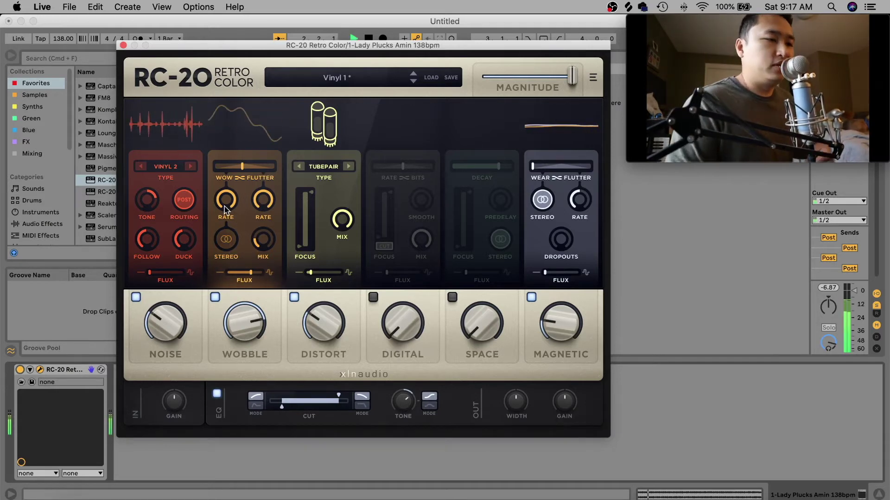
{"action": "left_click_drag", "start_coordinate": [223, 207], "coordinate": [220, 278]}
{"action": "left_click_drag", "start_coordinate": [255, 208], "coordinate": [259, 246]}
- Turn Wow Stereo back on and shift the Wow/Flutter balance toward Wow, listening before stopping playback
{"action": "left_click", "coordinate": [226, 239]}
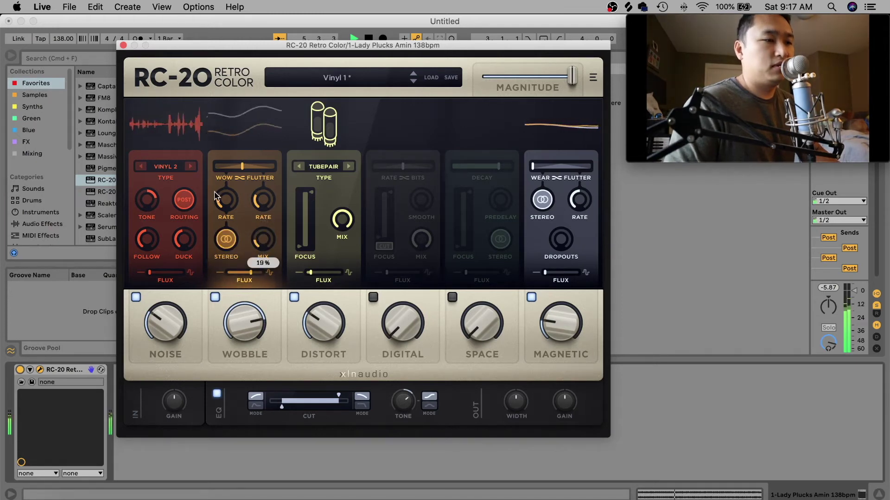
{"action": "left_click_drag", "start_coordinate": [242, 166], "coordinate": [229, 171]}
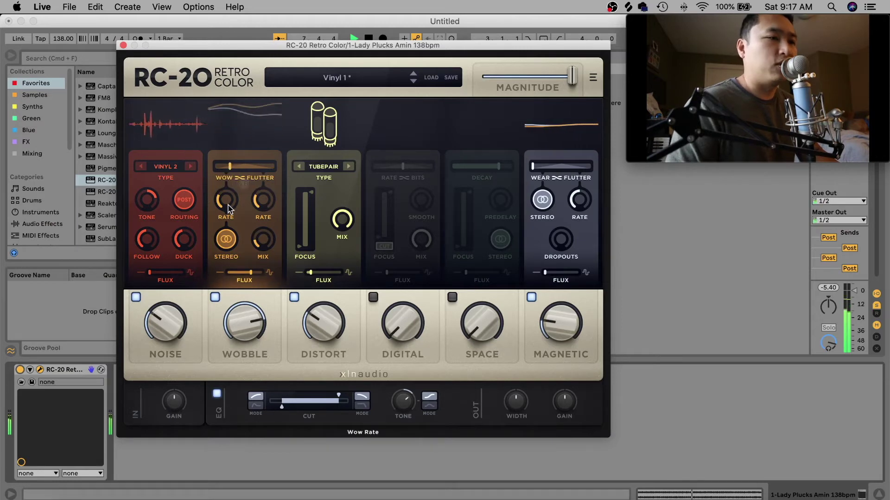
{"action": "key", "text": "space"}
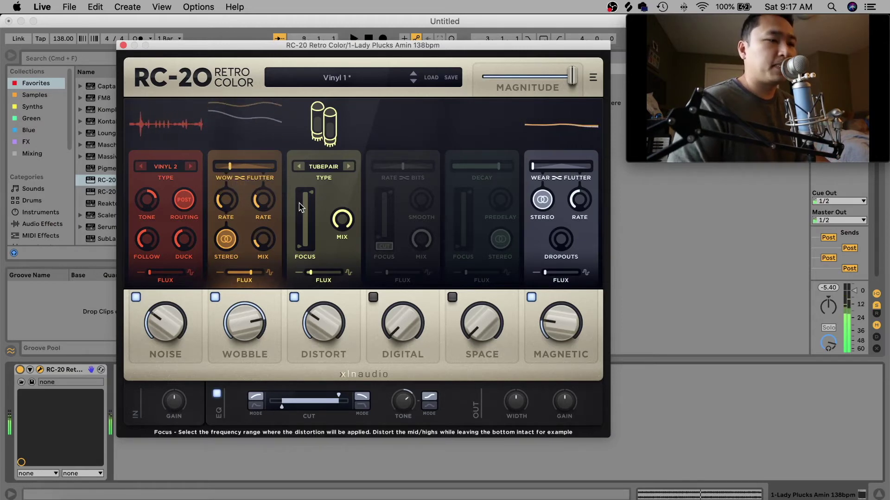
- Audition the Wobble amount at 15% and reduce it further to 8%
{"action": "mouse_move", "coordinate": [245, 323]}
{"action": "left_mouse_down"}
{"action": "mouse_move", "coordinate": [245, 366]}
{"action": "mouse_move", "coordinate": [238, 310]}
{"action": "left_mouse_up"}
{"action": "key", "text": "space"}
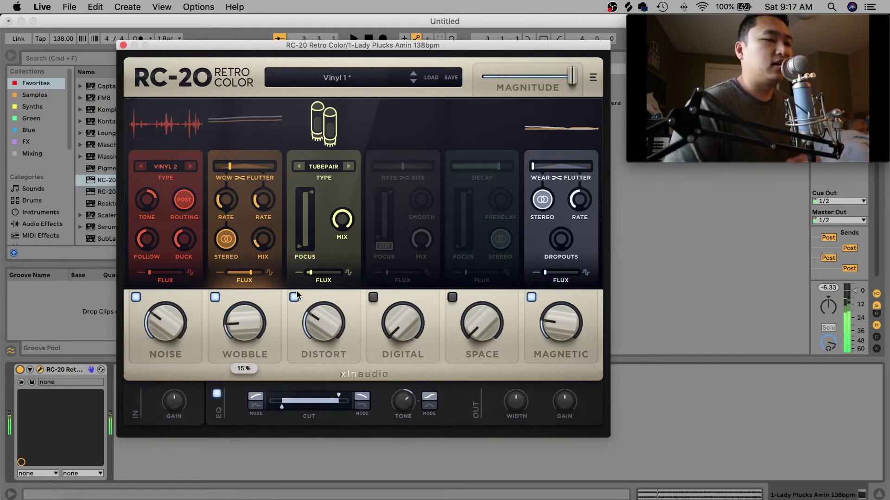
{"action": "key", "text": "space"}
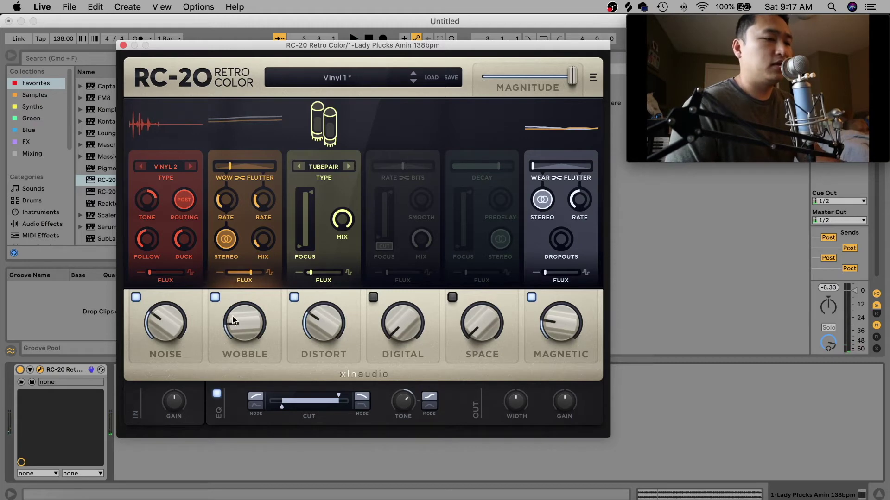
{"action": "left_click_drag", "start_coordinate": [233, 320], "coordinate": [238, 367]}
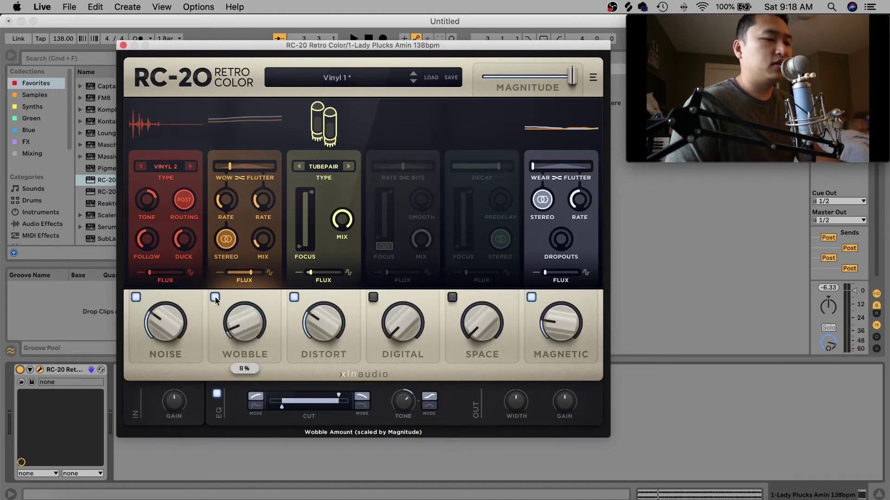
- Turn off the Wobble, Noise and Magnetic modules so that only Distort stays active
{"action": "left_click", "coordinate": [215, 298]}
{"action": "left_click", "coordinate": [136, 297]}
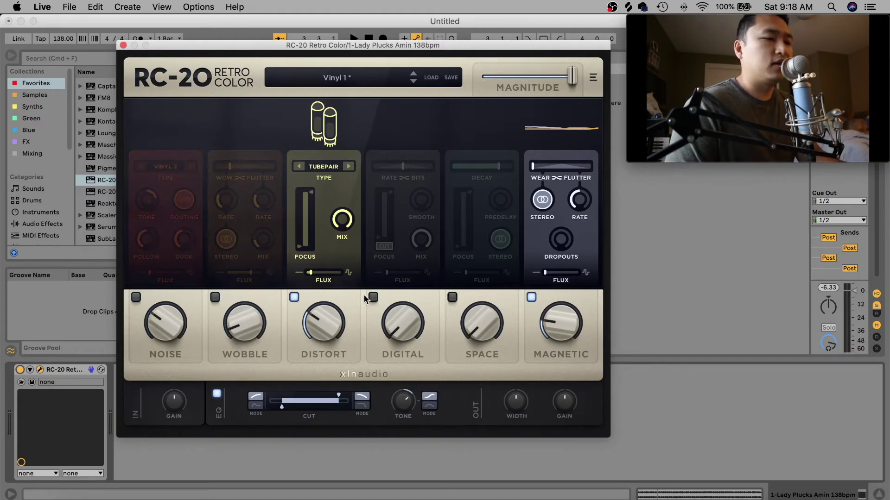
{"action": "left_click", "coordinate": [531, 297]}
- Play the melody through the Distort module and raise the Distort amount to 64%
{"action": "key", "text": "space"}
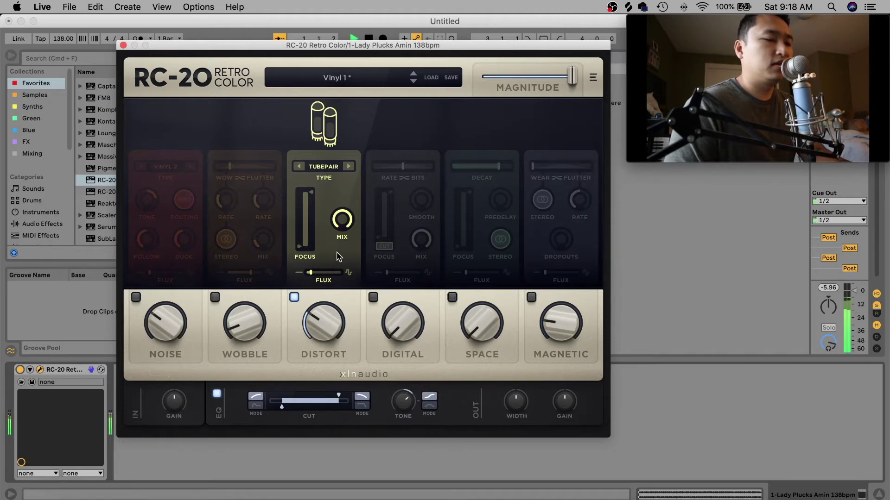
{"action": "left_click_drag", "start_coordinate": [323, 320], "coordinate": [308, 240]}
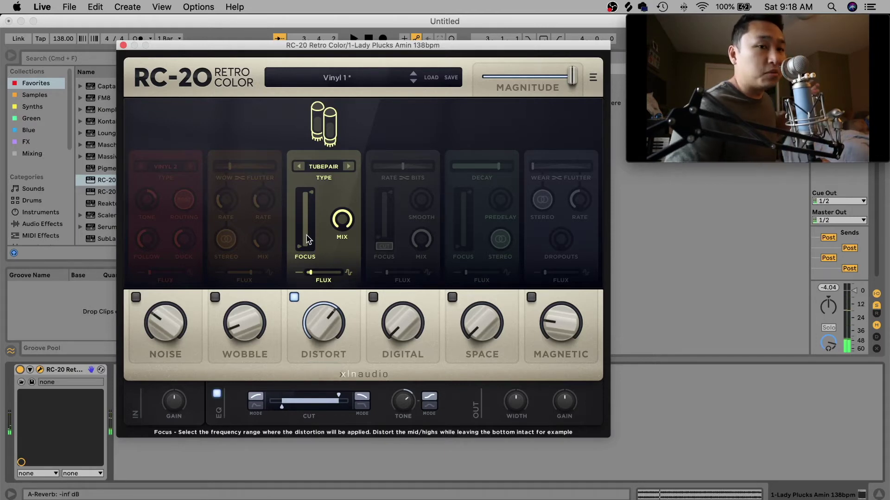
{"action": "key", "text": "space"}
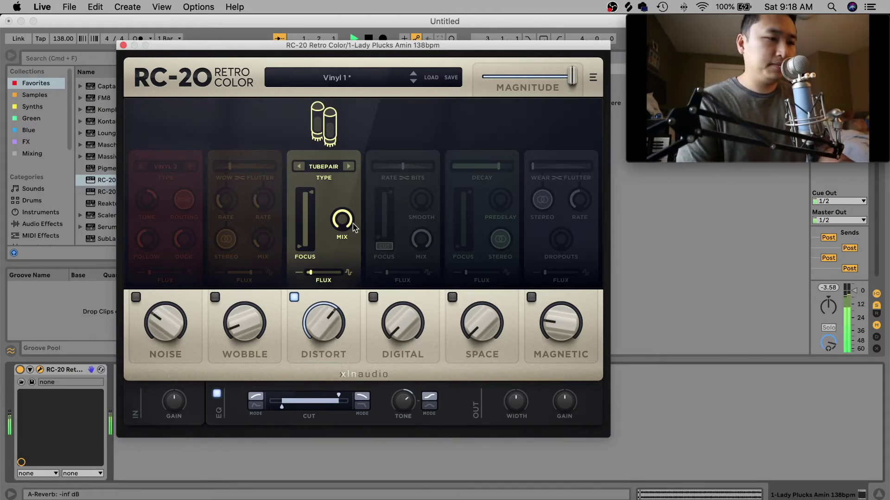
- Reduce the Distort mix and raise the lower limit of the distortion focus to 427 Hz
{"action": "mouse_move", "coordinate": [337, 225]}
{"action": "left_click_drag", "start_coordinate": [337, 225], "coordinate": [343, 281]}
{"action": "left_click_drag", "start_coordinate": [300, 246], "coordinate": [300, 230]}
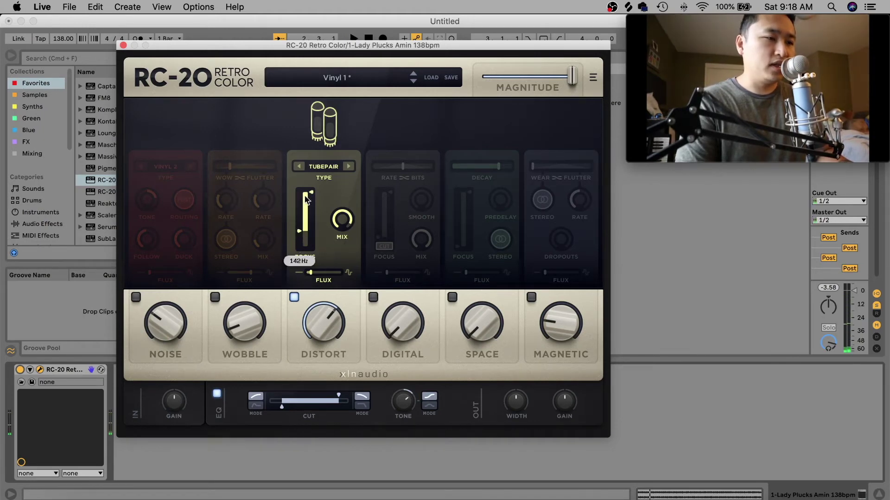
{"action": "mouse_move", "coordinate": [311, 191]}
{"action": "left_mouse_down"}
{"action": "mouse_move", "coordinate": [310, 227]}
{"action": "mouse_move", "coordinate": [310, 179]}
{"action": "left_mouse_up"}
{"action": "left_click_drag", "start_coordinate": [299, 231], "coordinate": [297, 222]}
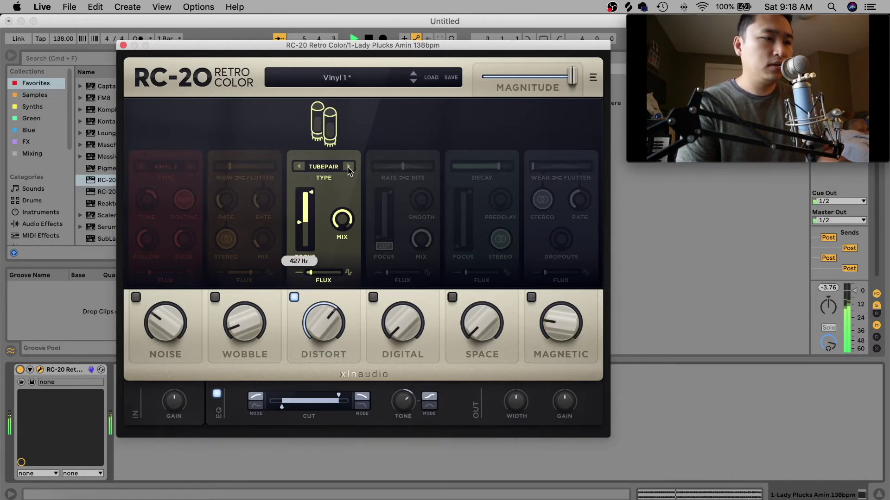
- Raise the Distort amount above 64% and shift the distortion focus to the low frequencies, starting at 20 Hz
{"action": "mouse_move", "coordinate": [332, 338]}
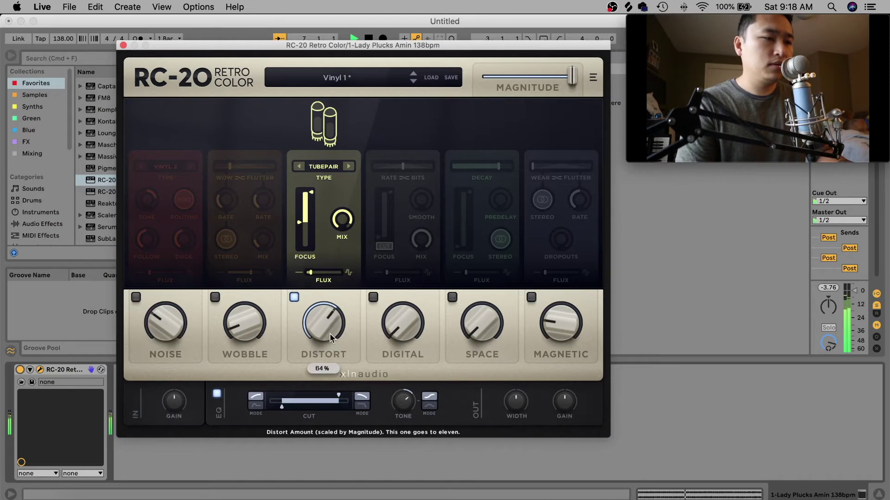
{"action": "left_click_drag", "start_coordinate": [331, 337], "coordinate": [319, 283]}
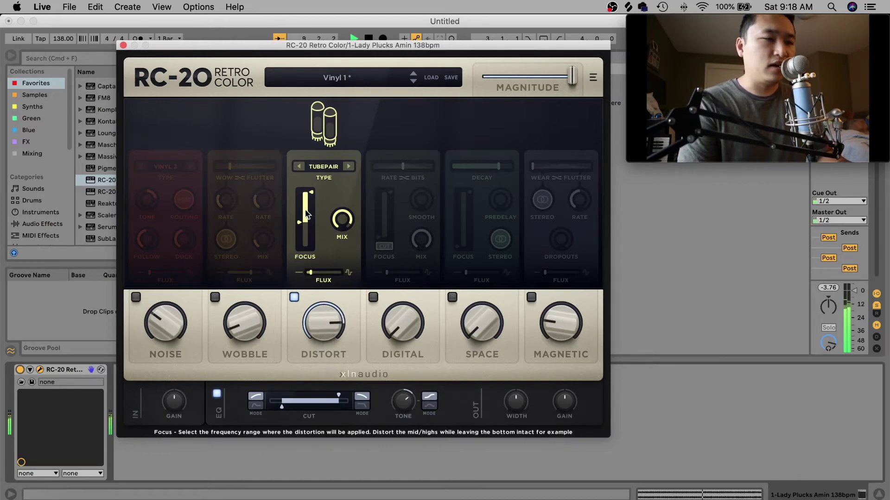
{"action": "mouse_move", "coordinate": [311, 194]}
{"action": "left_click_drag", "start_coordinate": [311, 194], "coordinate": [300, 247]}
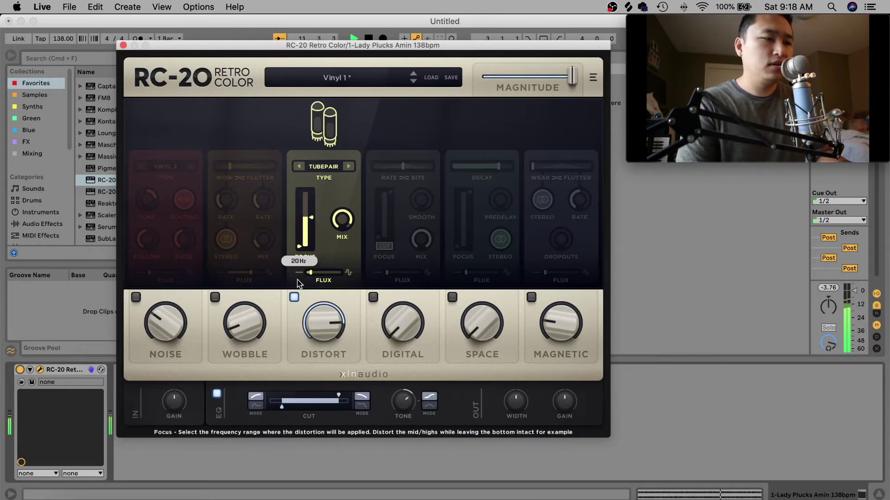
- Reopen the distortion focus to its full upper limit and raise its lower limit above 20 Hz
{"action": "mouse_move", "coordinate": [313, 222]}
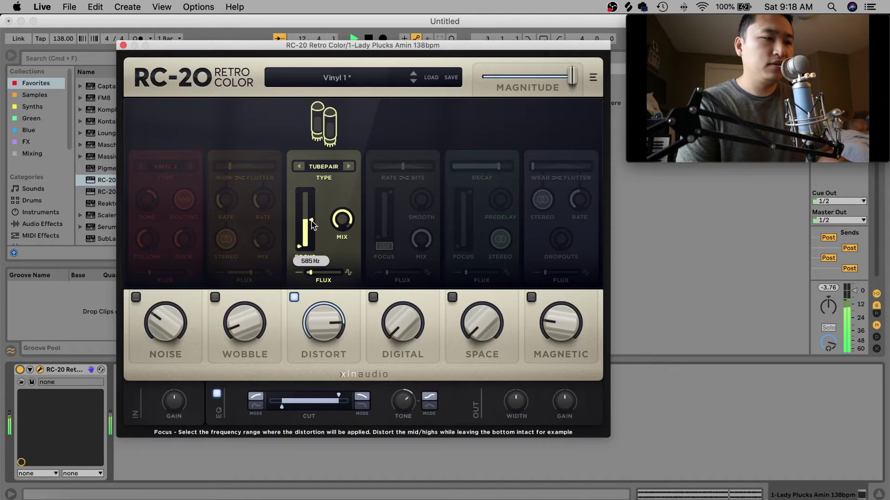
{"action": "left_click_drag", "start_coordinate": [312, 225], "coordinate": [311, 206]}
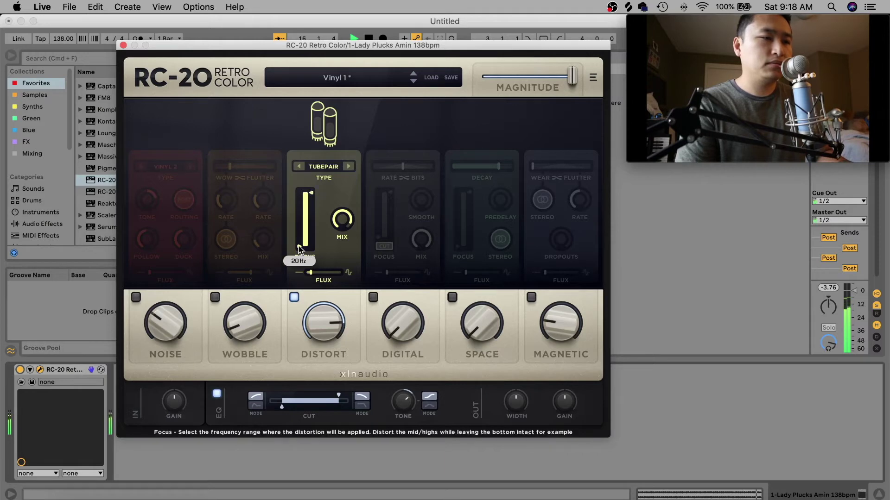
{"action": "left_click_drag", "start_coordinate": [299, 246], "coordinate": [298, 227]}
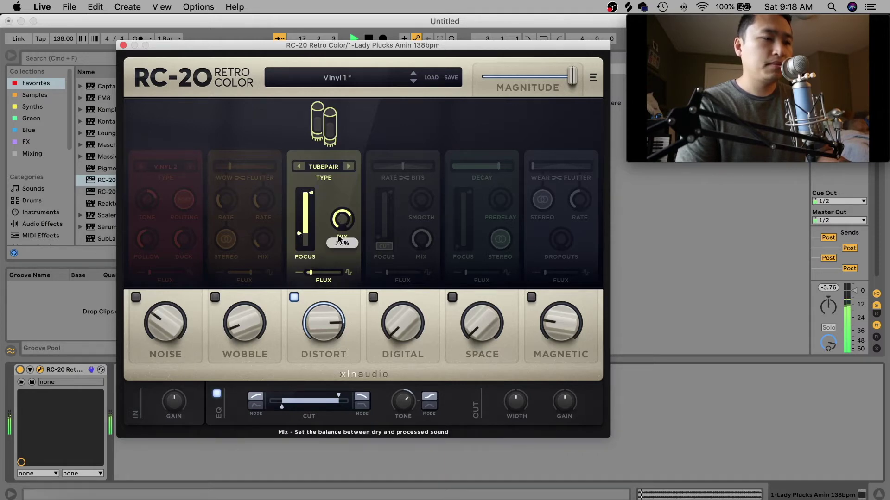
- Audition the Iron, Crunch, Heavy and Zap distortion types during playback, lowering the Distort amount to 69%
{"action": "left_click", "coordinate": [348, 168]}
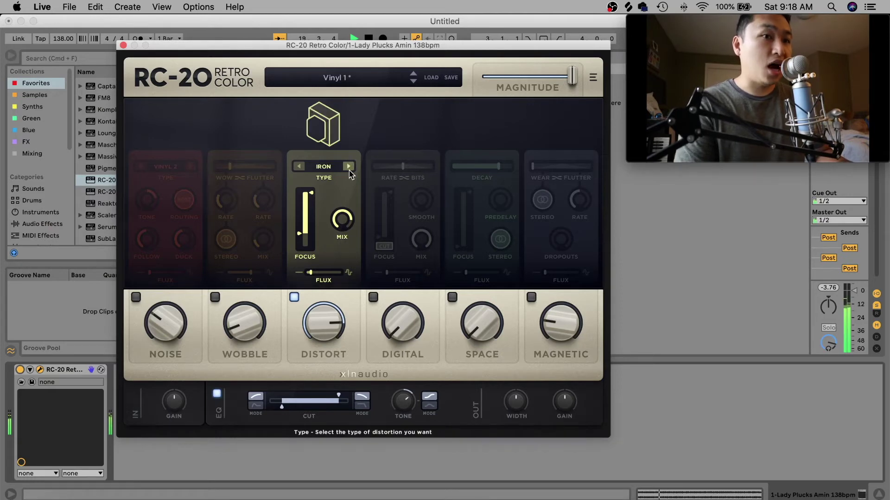
{"action": "left_click", "coordinate": [349, 167]}
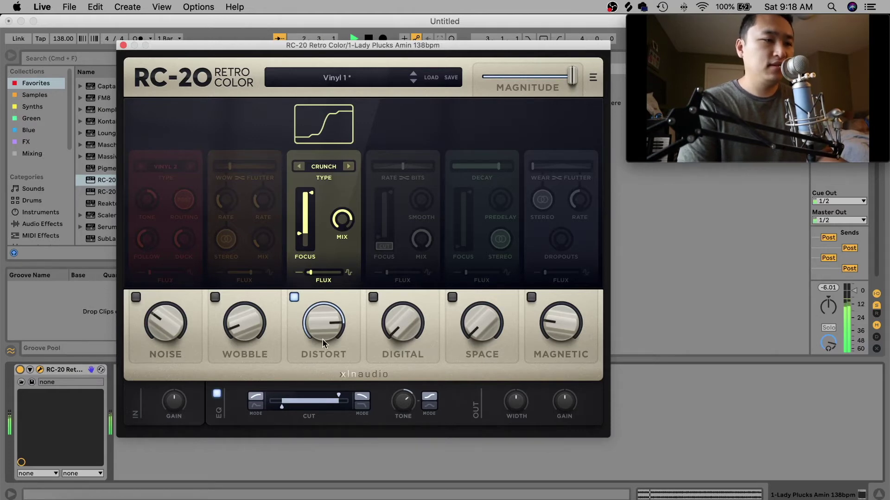
{"action": "left_click_drag", "start_coordinate": [321, 338], "coordinate": [321, 369]}
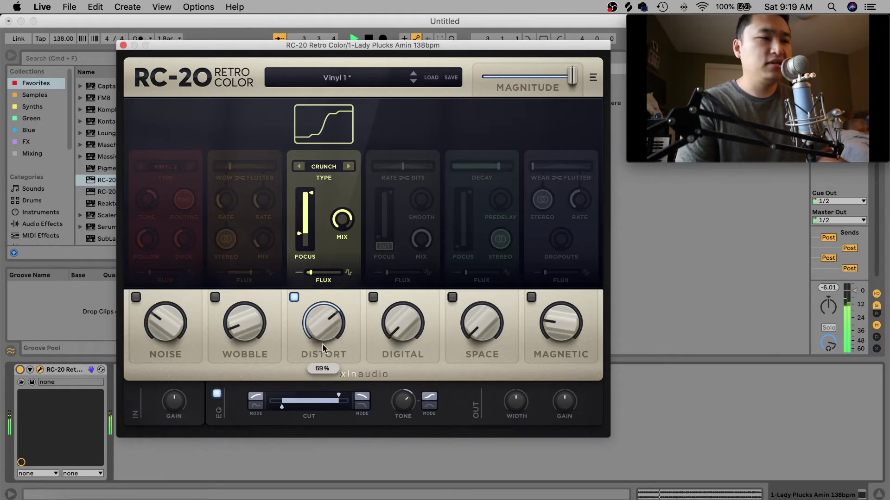
{"action": "left_click", "coordinate": [348, 166]}
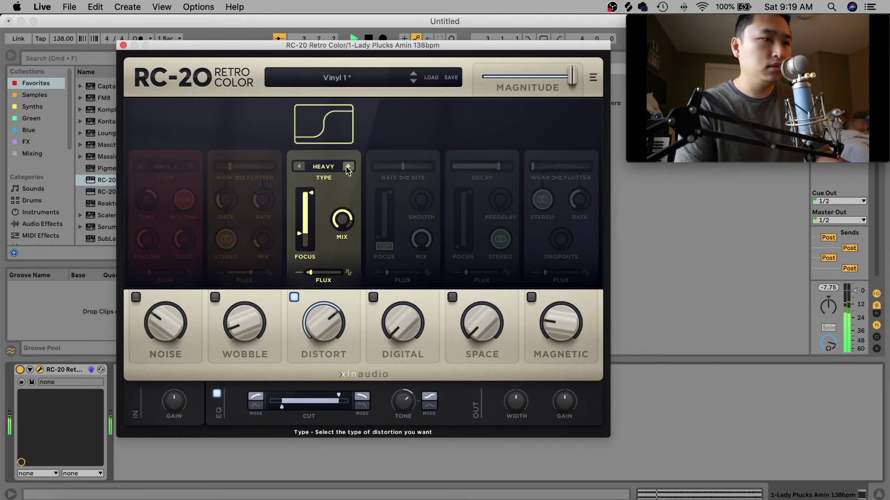
{"action": "left_click", "coordinate": [348, 166]}
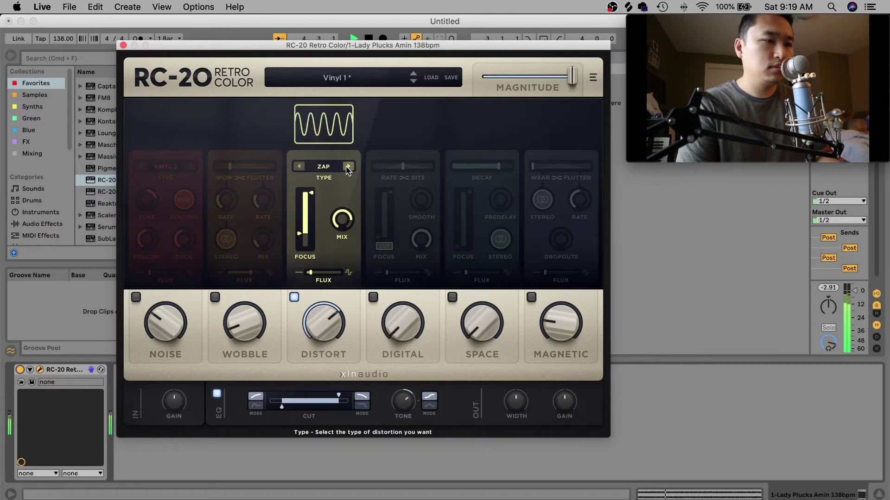
- Audition the Air and Tubepair distortion types, continuing through the list to Heavy
{"action": "left_click", "coordinate": [348, 166]}
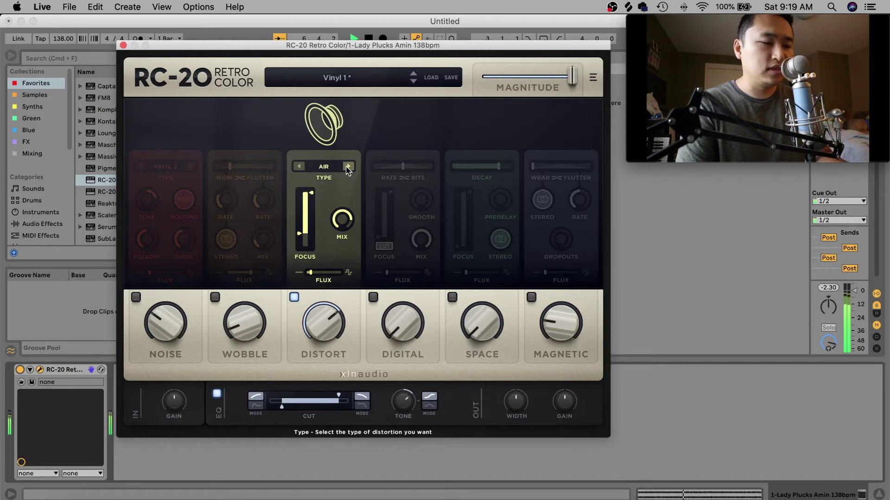
{"action": "left_click", "coordinate": [348, 166]}
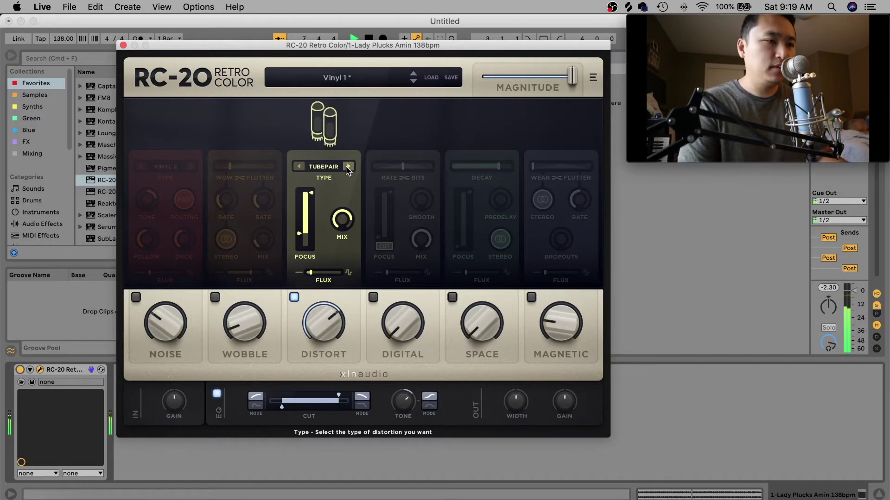
{"action": "left_click", "coordinate": [348, 166]}
{"action": "left_click", "coordinate": [348, 166]}
{"action": "left_click", "coordinate": [348, 166]}
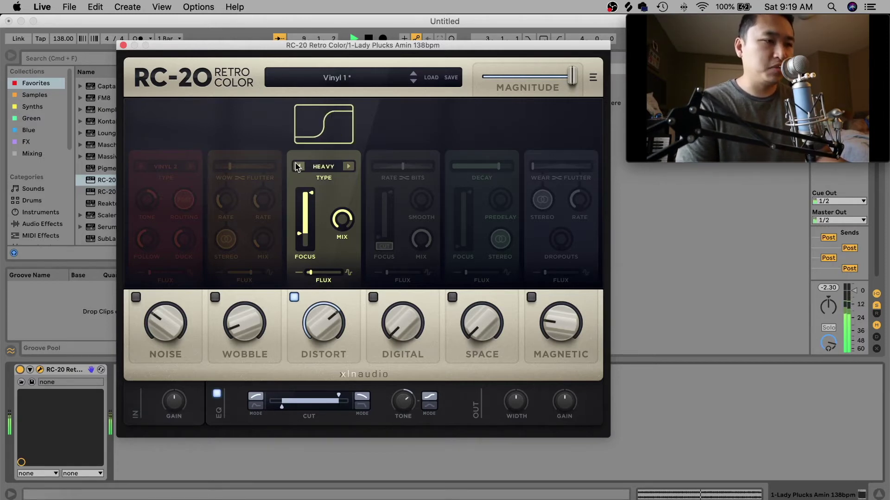
- Choose the Crunch distortion type, slightly lower the Distort amount and set the Distort mix to 48%
{"action": "left_click", "coordinate": [297, 166]}
{"action": "left_click", "coordinate": [348, 167]}
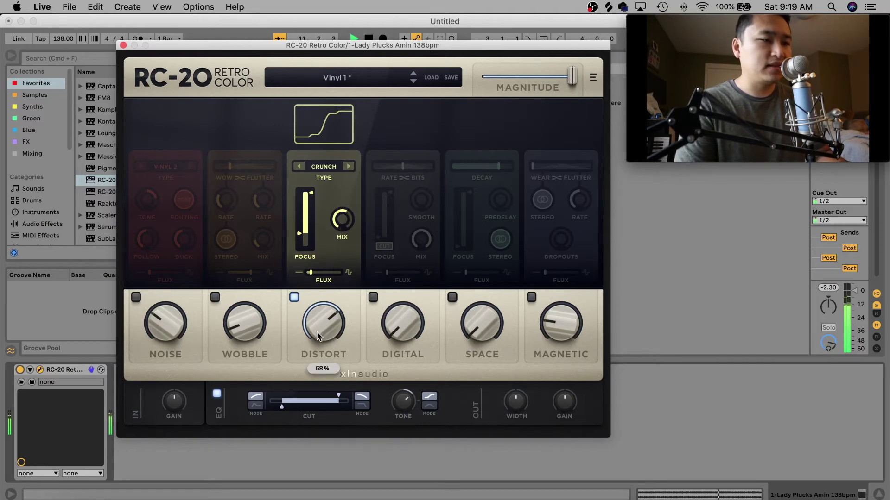
{"action": "left_click_drag", "start_coordinate": [322, 325], "coordinate": [278, 280]}
{"action": "mouse_move", "coordinate": [337, 222]}
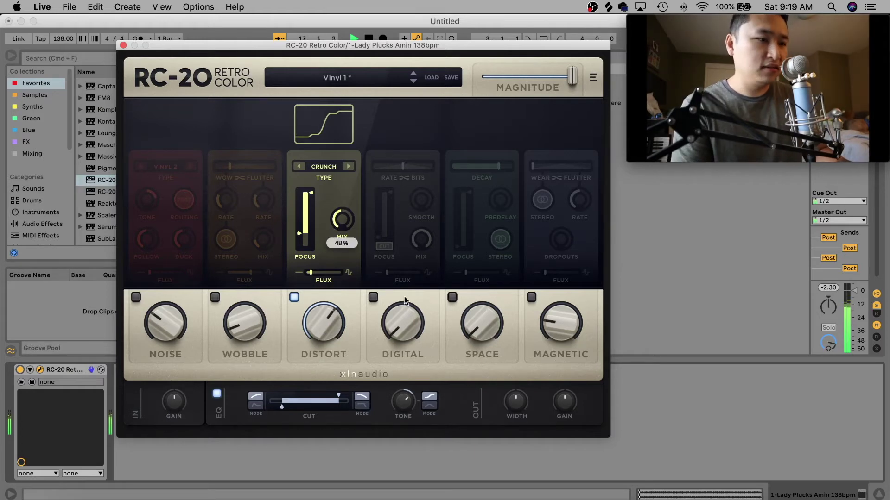
- Switch from the Distort module to the Digital module and raise the Digital amount to just under halfway
{"action": "left_click", "coordinate": [295, 297]}
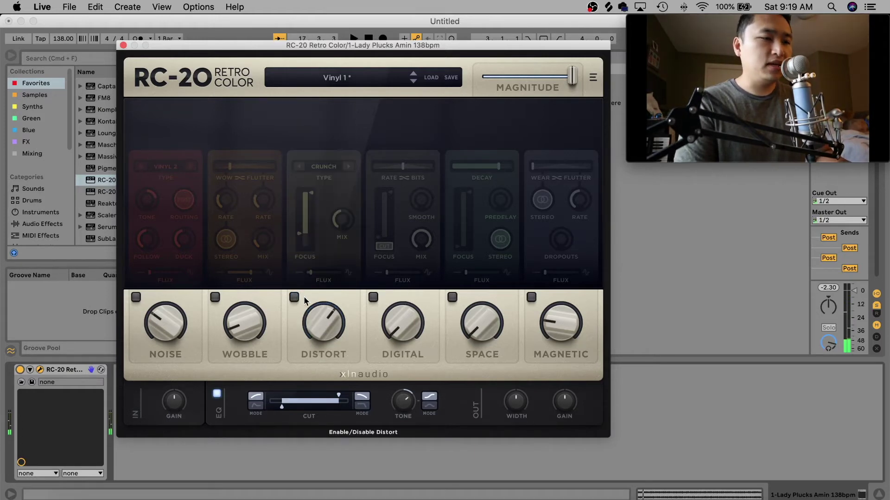
{"action": "left_click", "coordinate": [373, 297]}
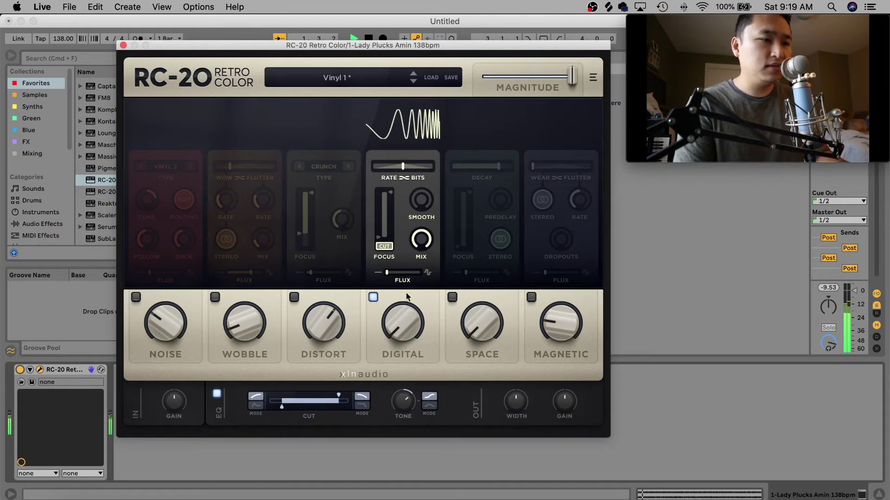
{"action": "left_click_drag", "start_coordinate": [402, 324], "coordinate": [383, 171]}
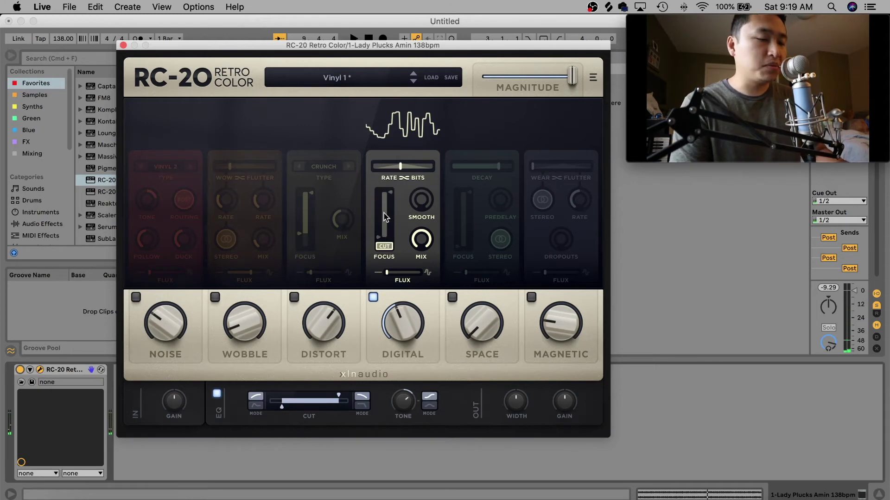
- Raise the Digital smoothing to 59% during playback and shift the Rate/Bits balance further toward Rate
{"action": "key", "text": "space"}
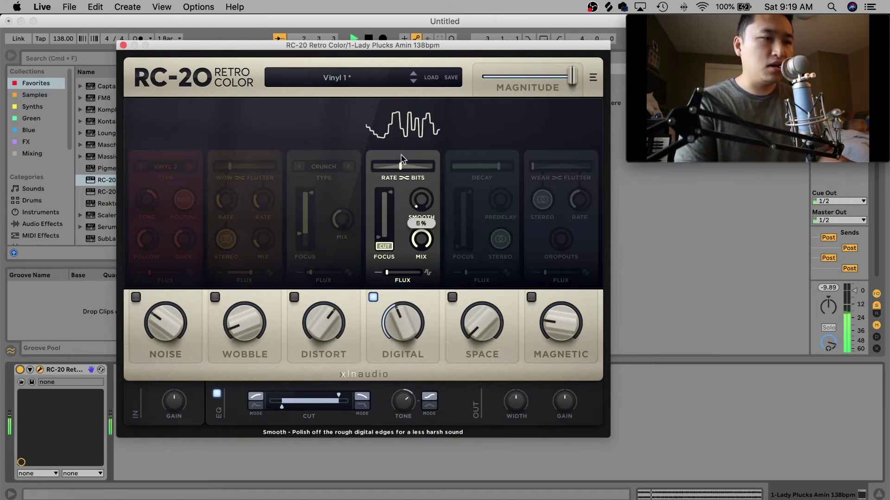
{"action": "left_click_drag", "start_coordinate": [422, 199], "coordinate": [421, 210]}
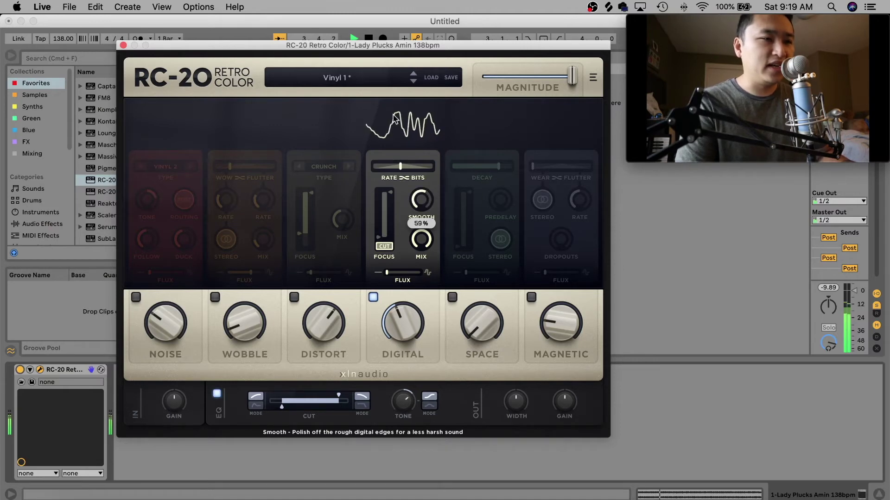
{"action": "left_click_drag", "start_coordinate": [401, 167], "coordinate": [391, 168]}
- Reduce the Digital mix to 24% and lower the Digital amount
{"action": "left_click_drag", "start_coordinate": [420, 200], "coordinate": [420, 264]}
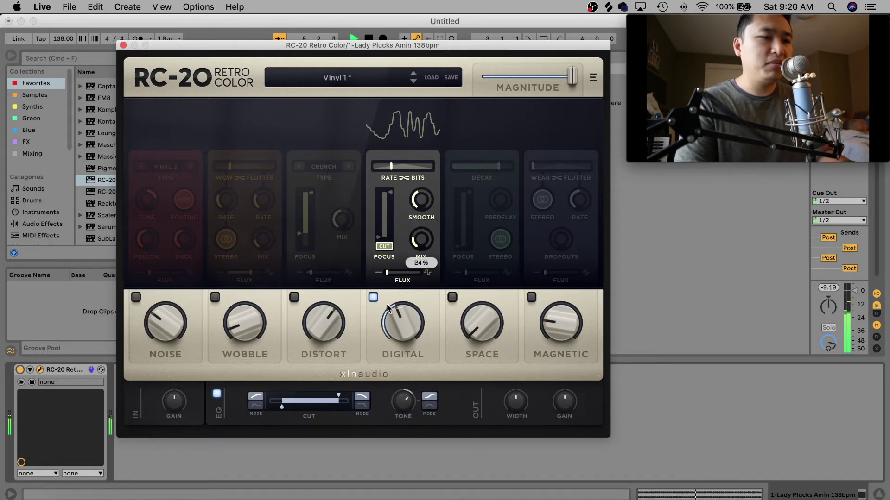
{"action": "left_click_drag", "start_coordinate": [393, 320], "coordinate": [372, 329]}
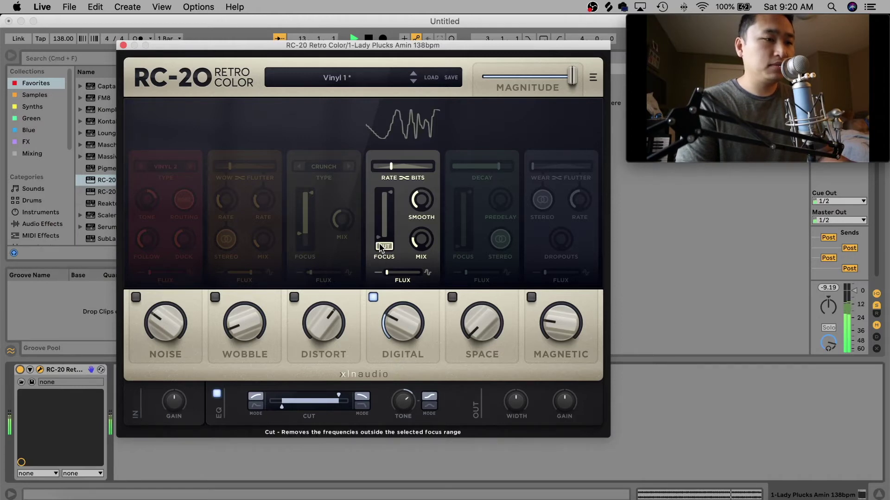
- Raise the lower limit of the Digital focus to 75 Hz, keeping the upper limit at 20000 Hz and Cut enabled
{"action": "mouse_move", "coordinate": [380, 239]}
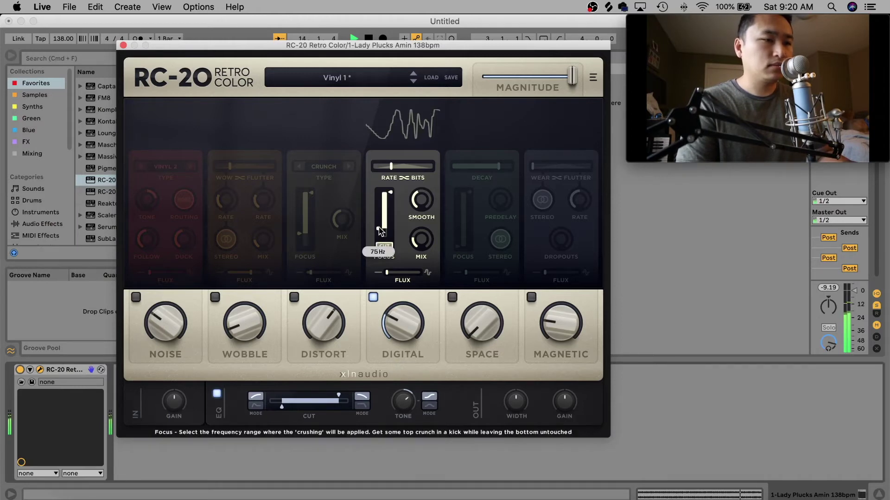
{"action": "left_click", "coordinate": [386, 247]}
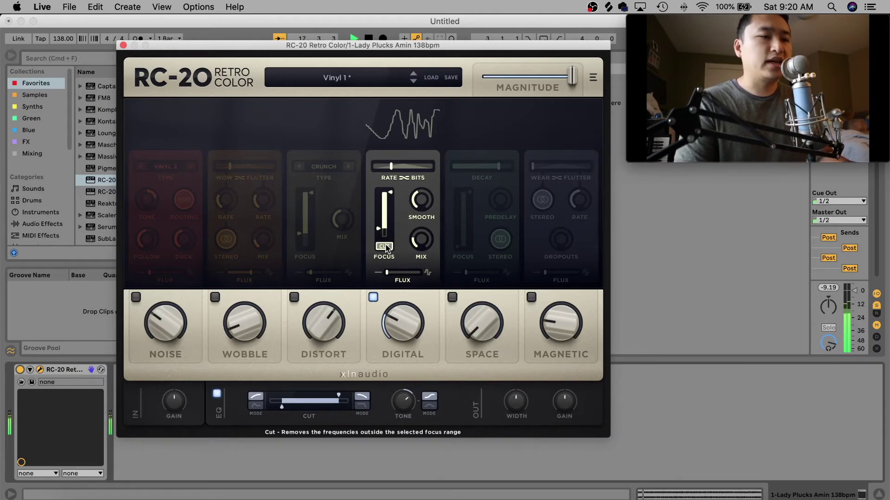
{"action": "key", "text": "space"}
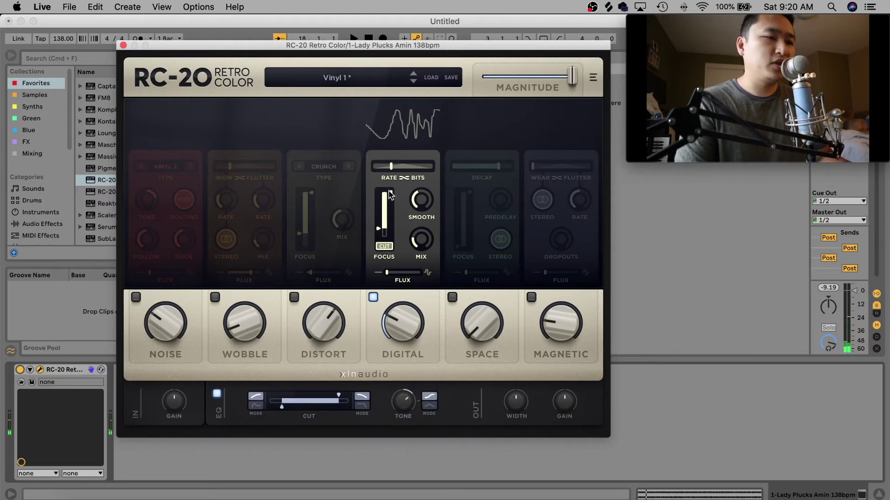
{"action": "left_click_drag", "start_coordinate": [390, 194], "coordinate": [389, 218]}
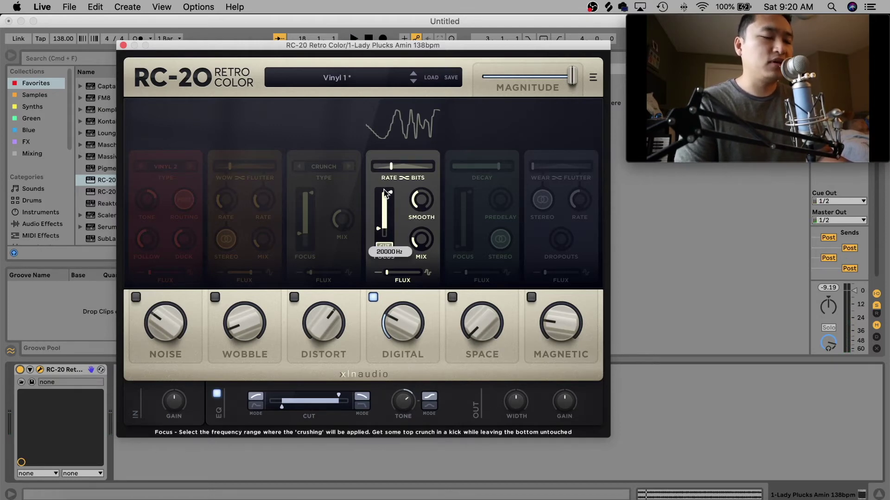
- Raise the lower limit of the Digital focus slightly during playback and disable Cut
{"action": "key", "text": "space"}
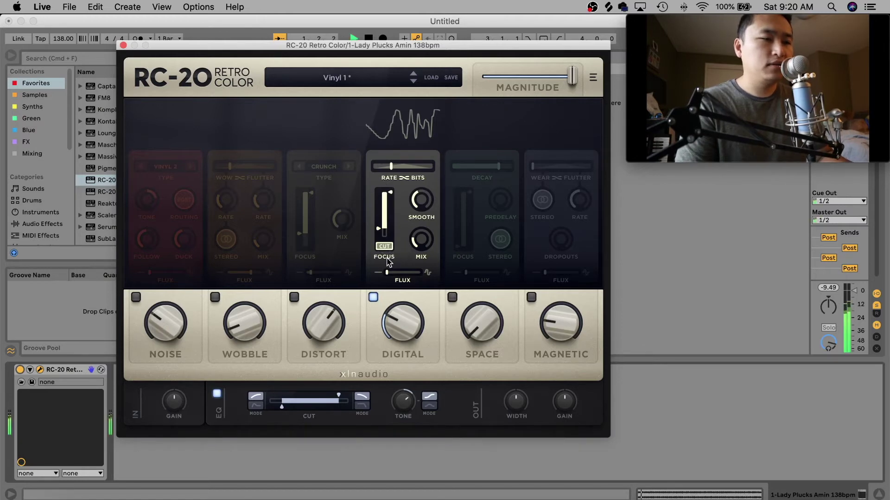
{"action": "left_click_drag", "start_coordinate": [379, 228], "coordinate": [379, 224]}
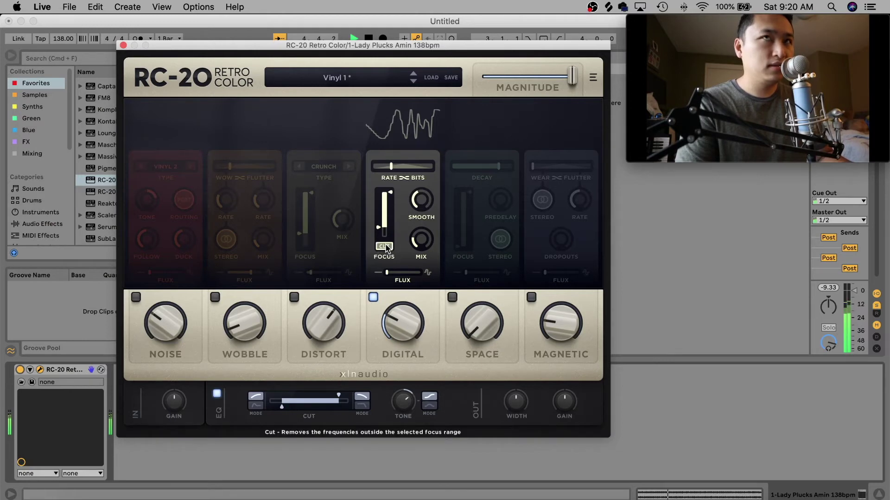
{"action": "left_click", "coordinate": [385, 246]}
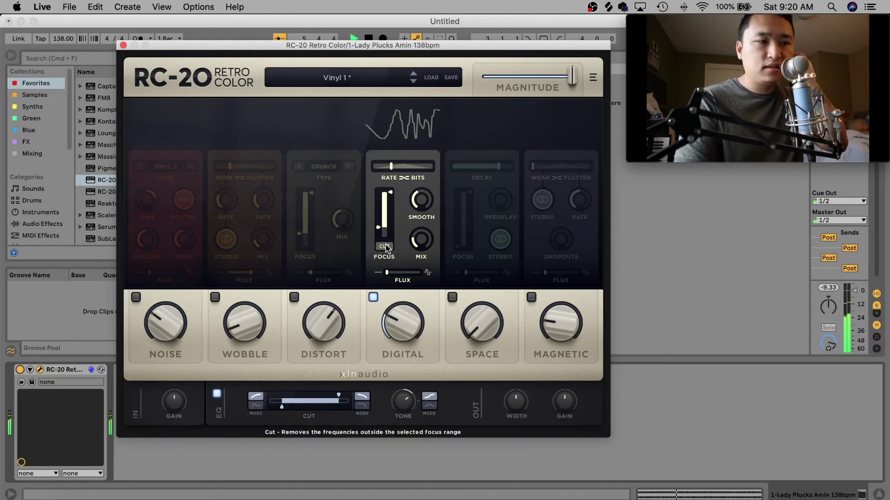
- Switch from the Digital module to the Space module and raise the Space amount to 60% during playback
{"action": "left_click", "coordinate": [373, 297]}
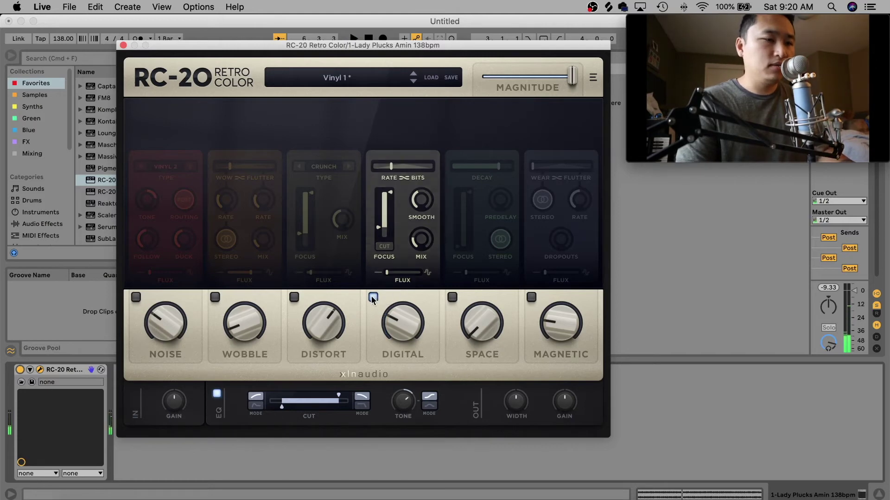
{"action": "left_click", "coordinate": [452, 297]}
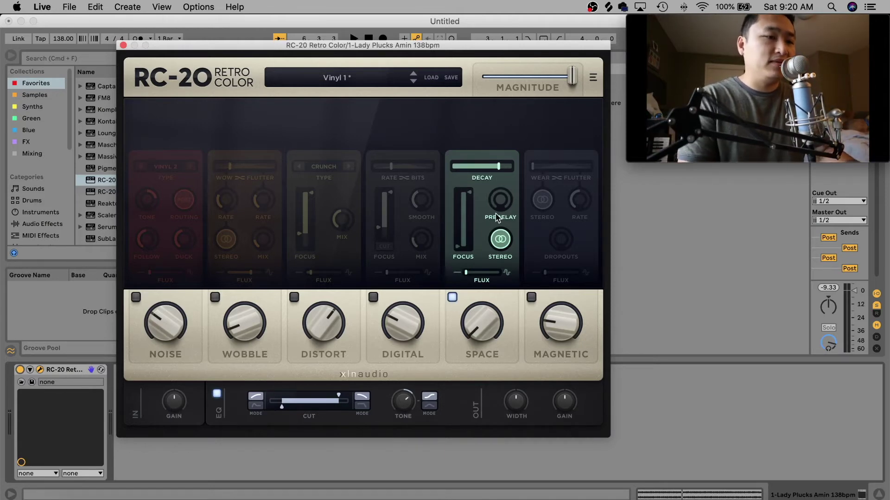
{"action": "key", "text": "space"}
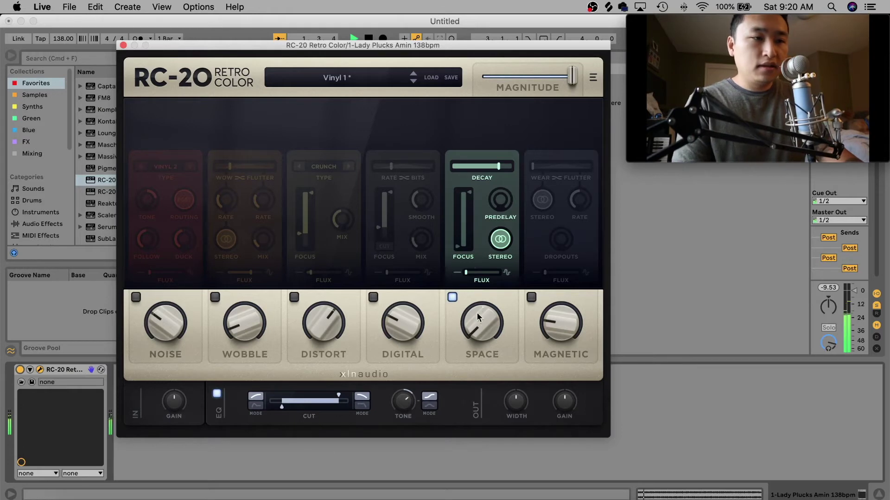
{"action": "left_click_drag", "start_coordinate": [476, 312], "coordinate": [463, 162]}
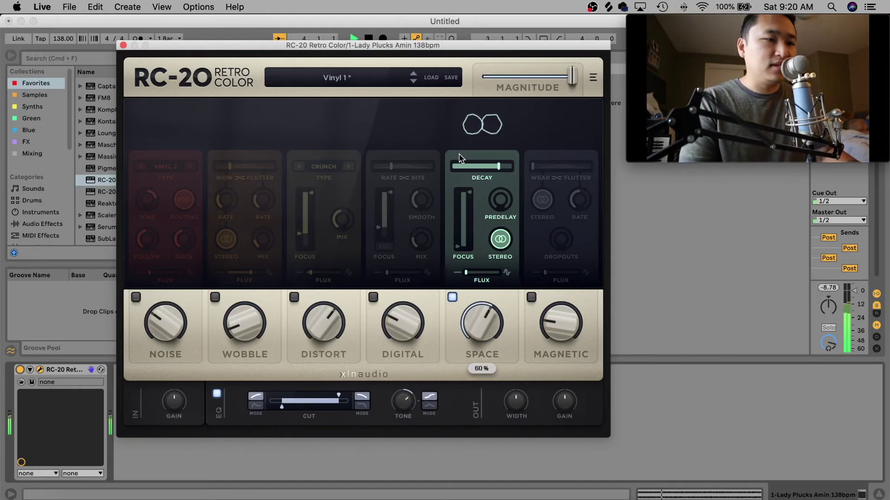
- Raise the Space predelay for comparison during playback and return it to its minimum
{"action": "left_click_drag", "start_coordinate": [510, 203], "coordinate": [495, 144]}
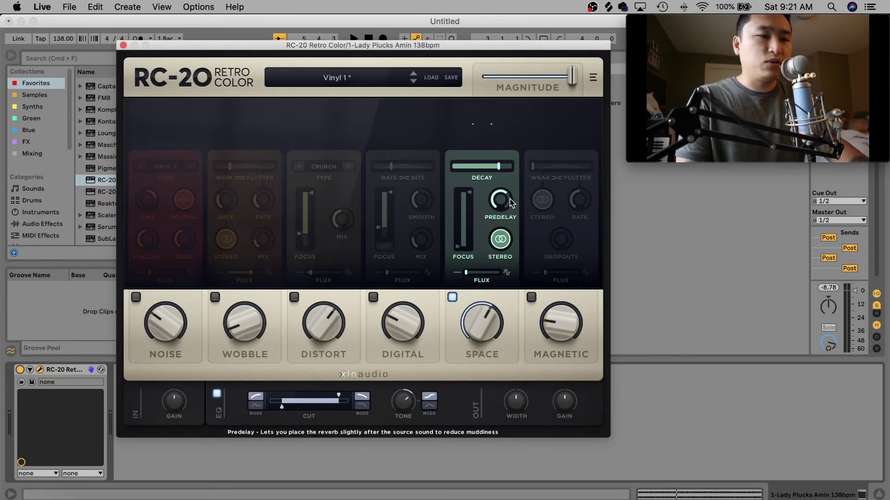
{"action": "mouse_move", "coordinate": [502, 202]}
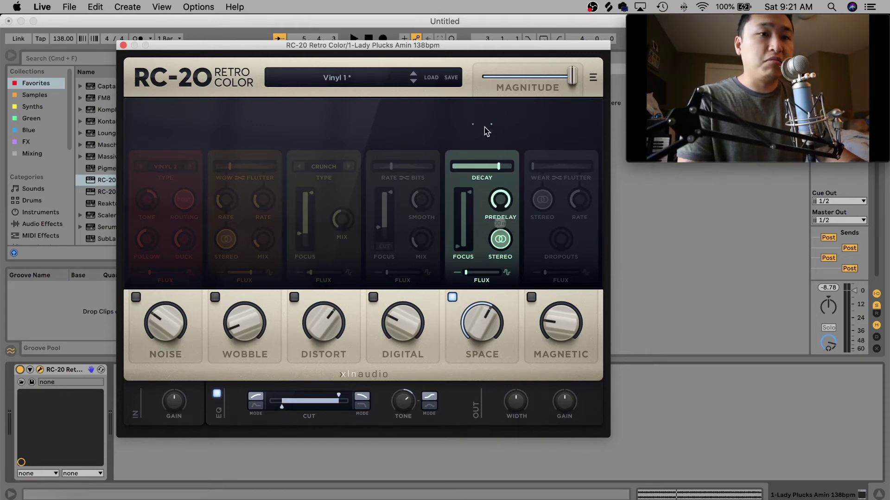
{"action": "key", "text": "space"}
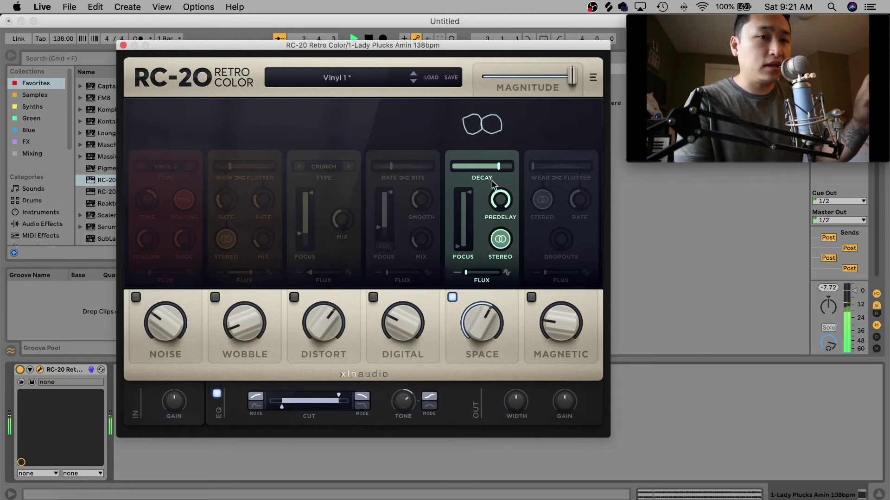
{"action": "left_click_drag", "start_coordinate": [501, 202], "coordinate": [500, 278]}
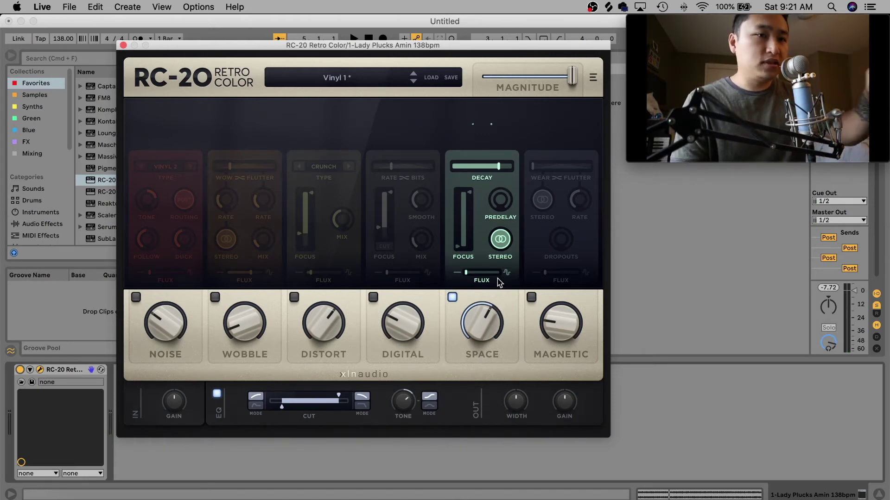
- Raise the Space predelay to a high setting and compare the reverb with Stereo off and on, leaving it on
{"action": "key", "text": "space"}
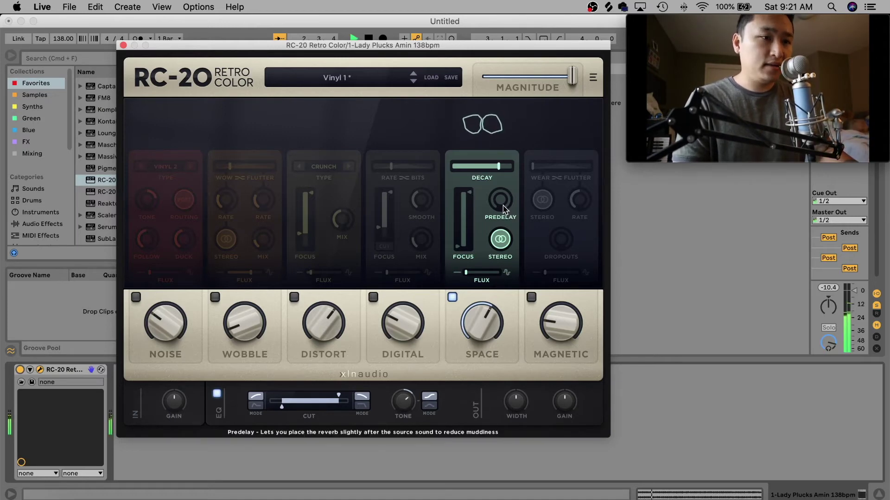
{"action": "left_click_drag", "start_coordinate": [503, 210], "coordinate": [547, 4]}
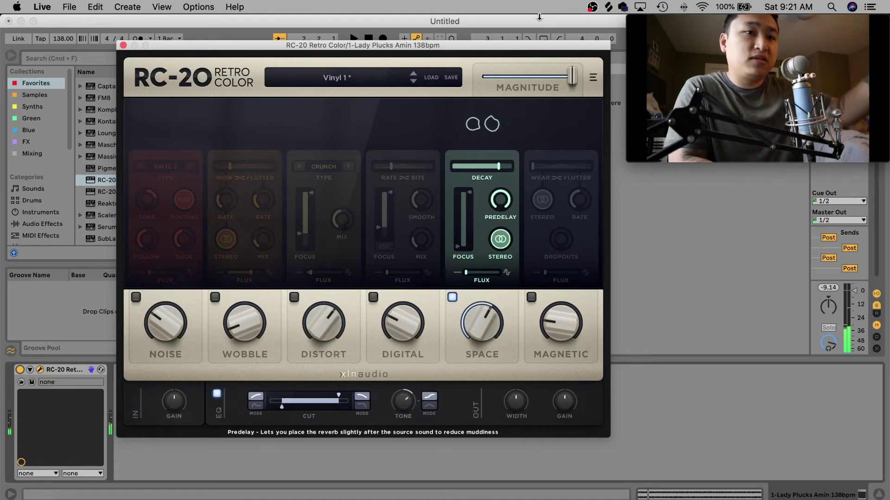
{"action": "left_click", "coordinate": [501, 242]}
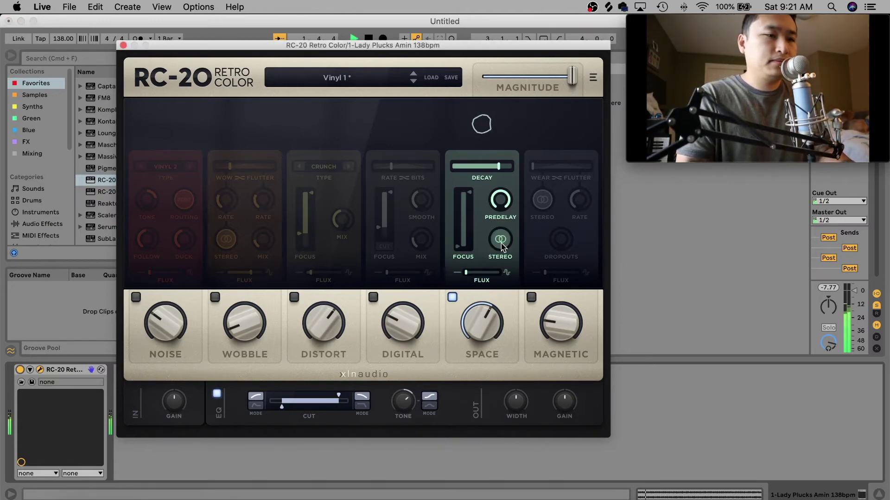
{"action": "left_click", "coordinate": [501, 241]}
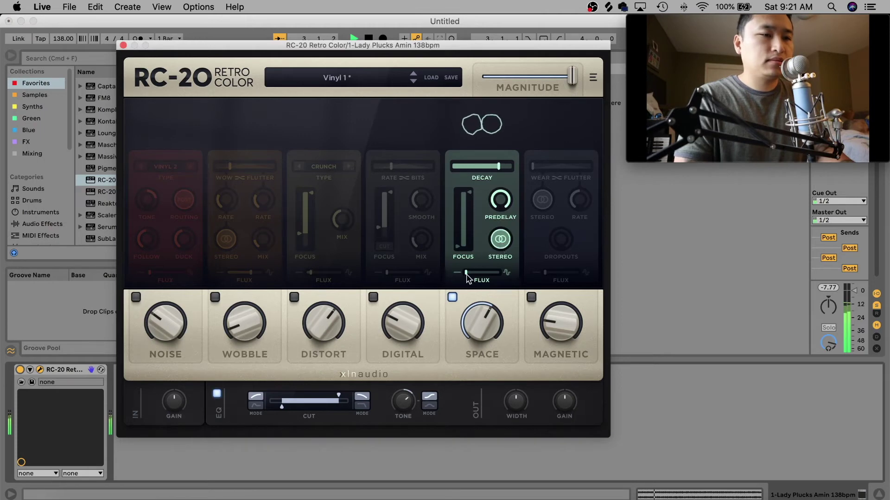
- Set the Space flux to 100% and raise the Space amount to its maximum
{"action": "left_click_drag", "start_coordinate": [465, 272], "coordinate": [507, 279]}
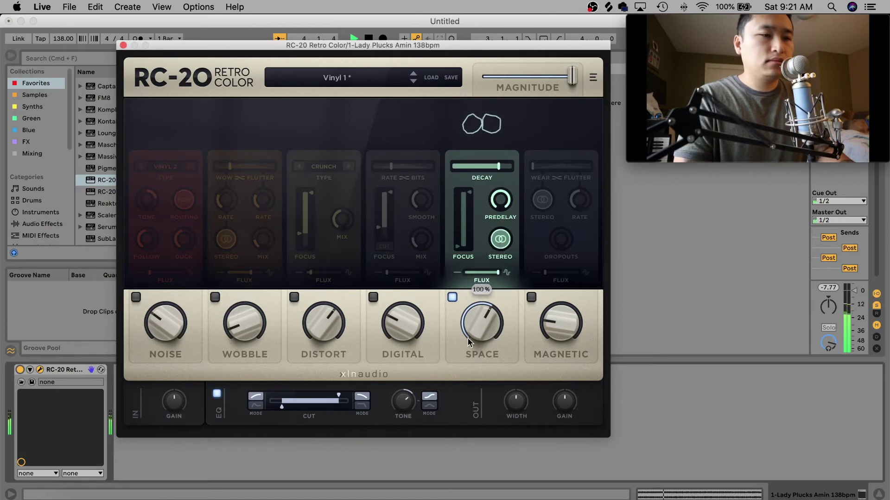
{"action": "left_click_drag", "start_coordinate": [471, 340], "coordinate": [451, 80]}
- Shorten the Space decay to 17% and lower the Space amount to under a third
{"action": "left_click_drag", "start_coordinate": [499, 165], "coordinate": [441, 171]}
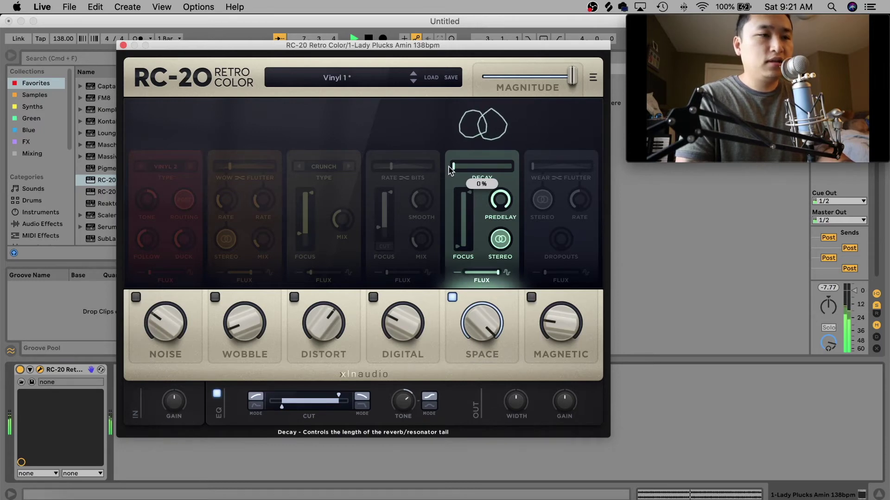
{"action": "mouse_move", "coordinate": [453, 166]}
{"action": "left_mouse_down"}
{"action": "mouse_move", "coordinate": [510, 171]}
{"action": "mouse_move", "coordinate": [462, 170]}
{"action": "left_mouse_up"}
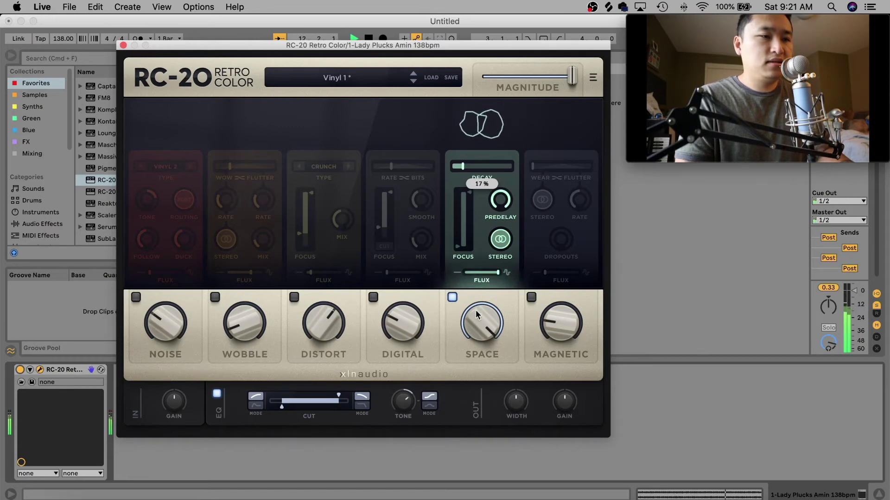
{"action": "left_click_drag", "start_coordinate": [475, 309], "coordinate": [452, 475]}
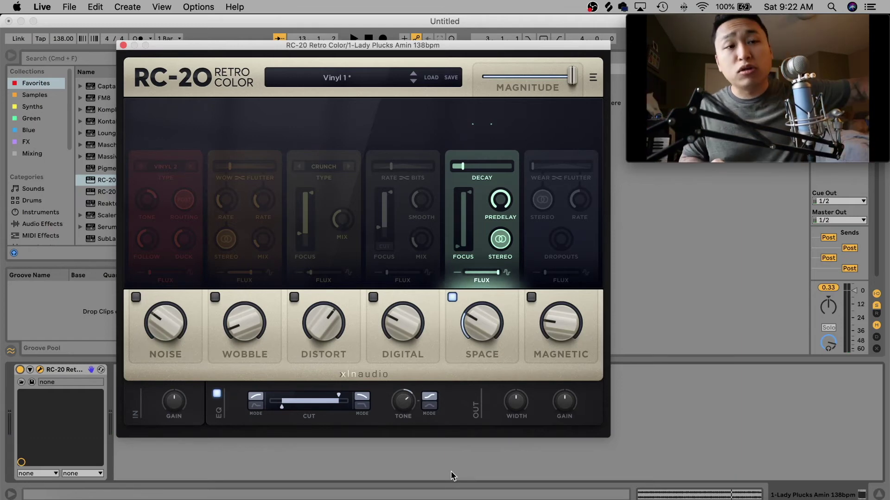
- During playback, raise the Space amount to its maximum and set its decay to 33%
{"action": "mouse_move", "coordinate": [490, 326]}
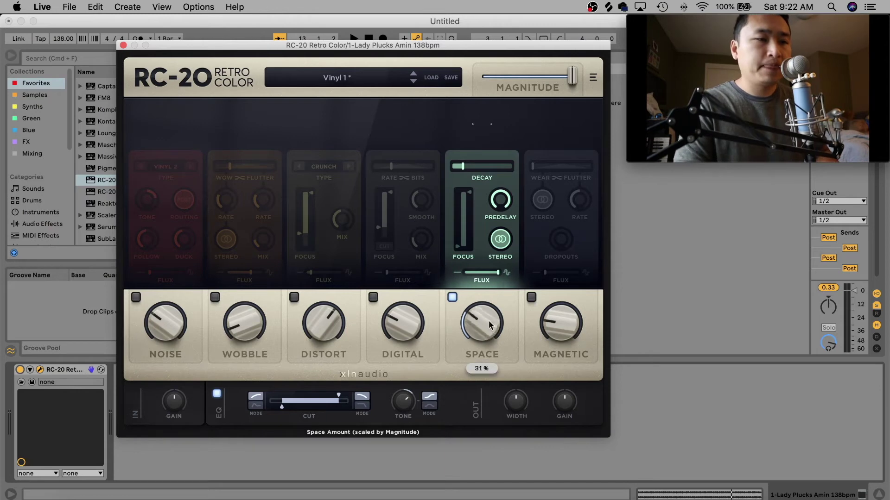
{"action": "key", "text": "space"}
{"action": "left_click_drag", "start_coordinate": [490, 325], "coordinate": [475, 172]}
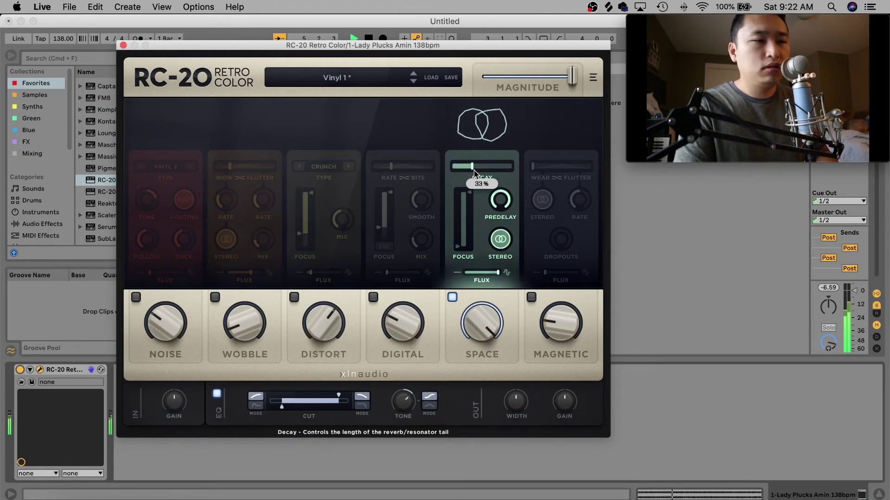
- Set the Space predelay to 27 ms and lower the Space amount to just under half
{"action": "left_click_drag", "start_coordinate": [500, 200], "coordinate": [495, 276]}
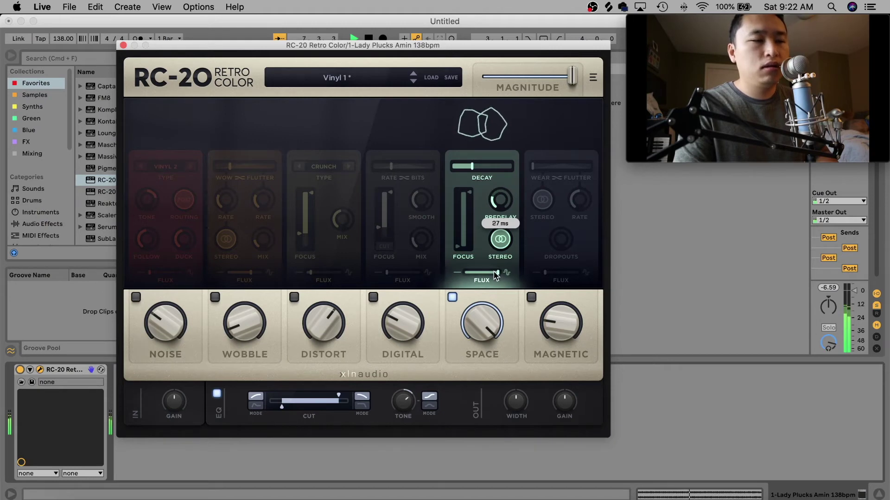
{"action": "mouse_move", "coordinate": [486, 337]}
{"action": "left_click_drag", "start_coordinate": [486, 337], "coordinate": [476, 471]}
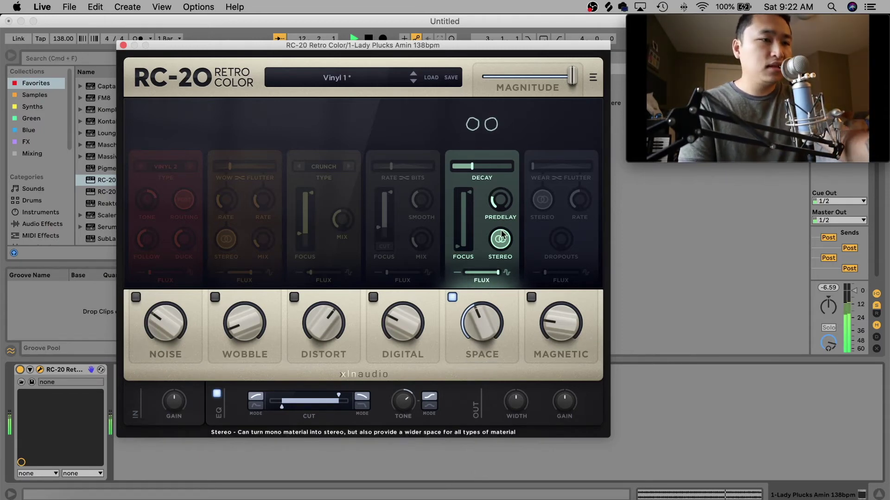
{"action": "key", "text": "space"}
{"action": "key", "text": "space"}
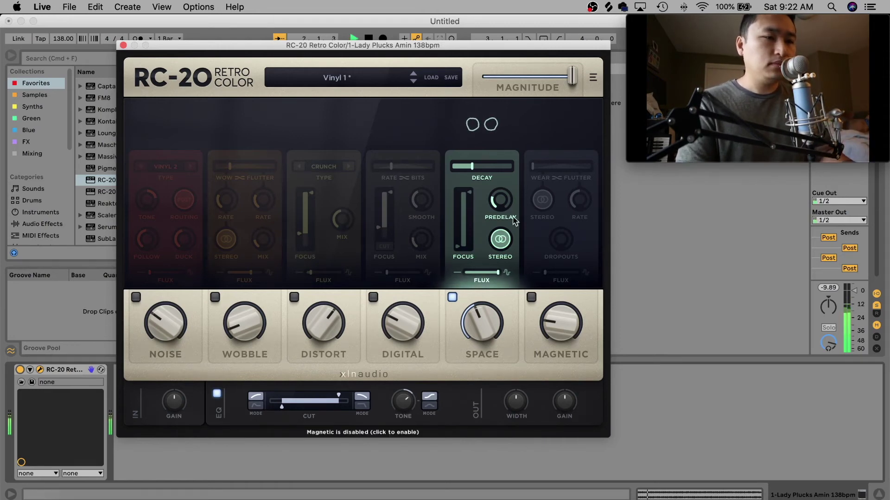
- Switch off the Space module and enable the Magnetic module while the melody plays
{"action": "left_click", "coordinate": [452, 297]}
{"action": "key", "text": "space"}
{"action": "left_click", "coordinate": [531, 297]}
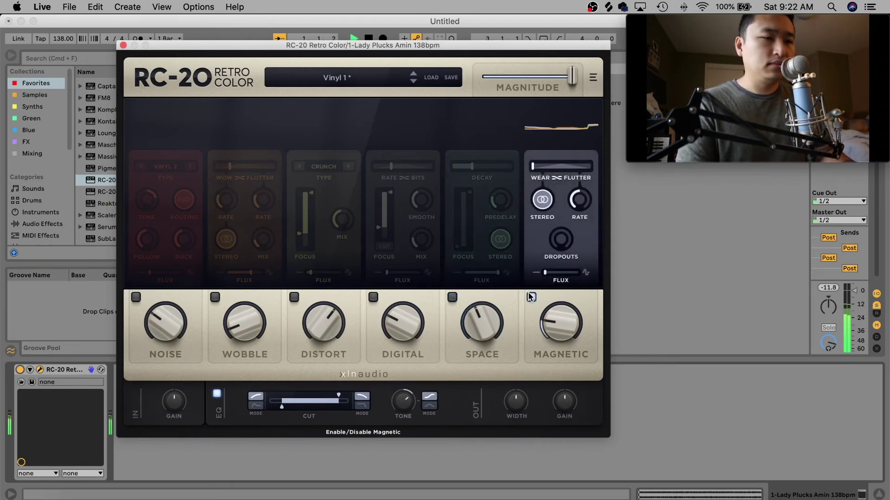
{"action": "key", "text": "space"}
- Raise the Magnetic amount to 100% and try the Wear/Flutter balance, leaving it fully on Wear
{"action": "left_click_drag", "start_coordinate": [574, 340], "coordinate": [563, 180]}
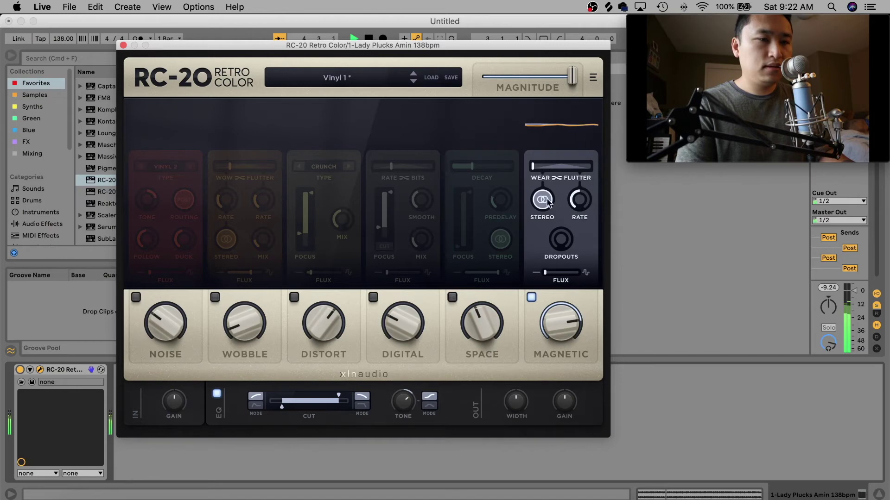
{"action": "left_click_drag", "start_coordinate": [558, 310], "coordinate": [558, 296]}
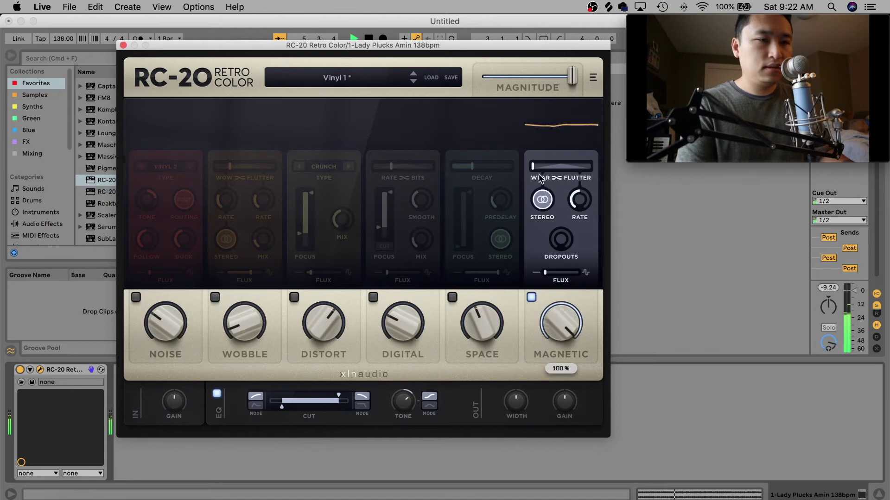
{"action": "left_click_drag", "start_coordinate": [536, 171], "coordinate": [518, 180]}
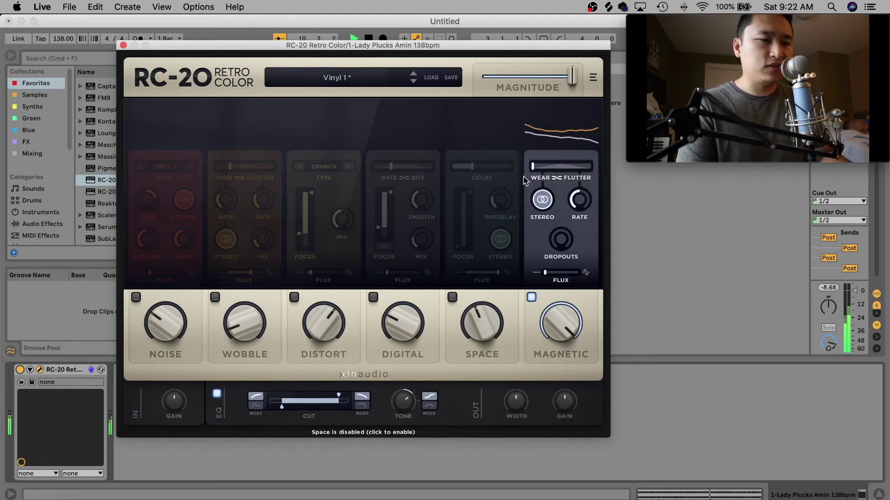
- Compare the Magnetic effect with Stereo off and on, leave Stereo on, and stop playback
{"action": "left_click", "coordinate": [542, 200]}
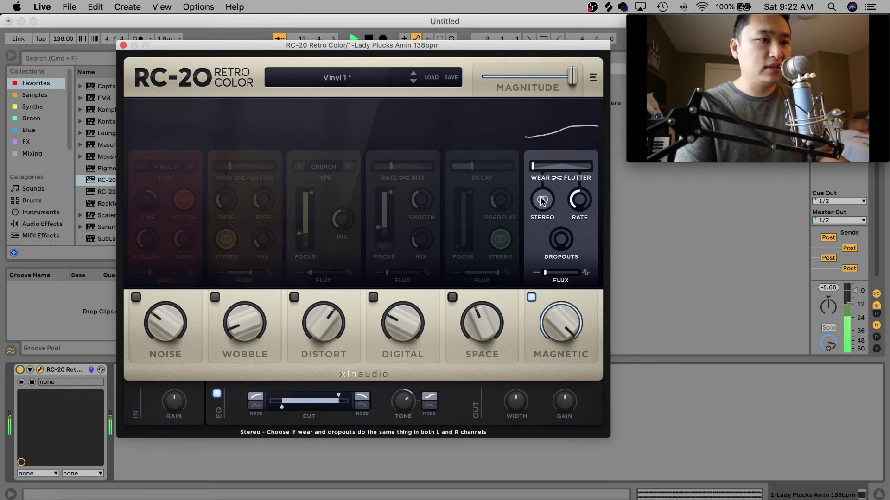
{"action": "left_click", "coordinate": [541, 201]}
{"action": "key", "text": "space"}
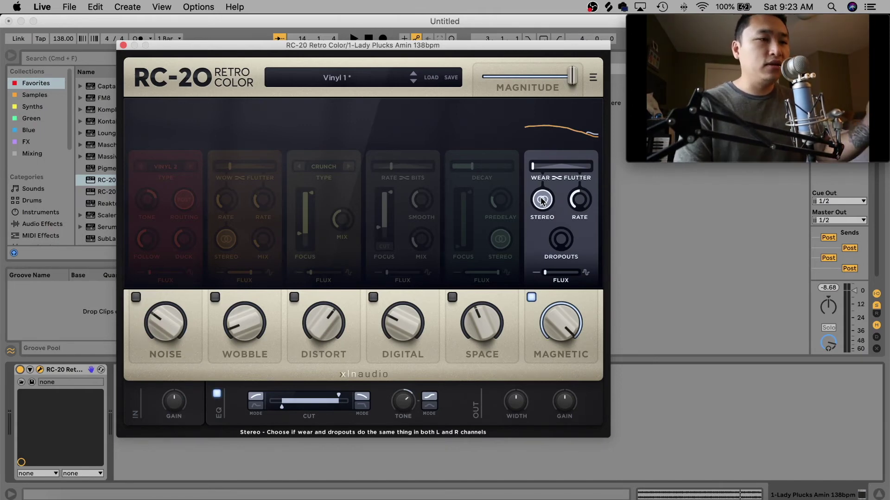
{"action": "left_click", "coordinate": [541, 200]}
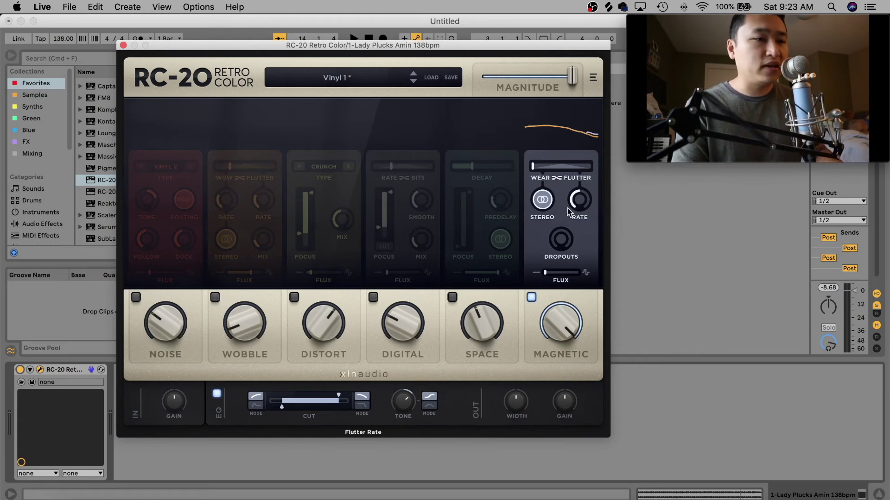
- Switch briefly from the Magnetic module to Distort and back to Magnetic
{"action": "left_click", "coordinate": [531, 297]}
{"action": "left_click", "coordinate": [294, 297]}
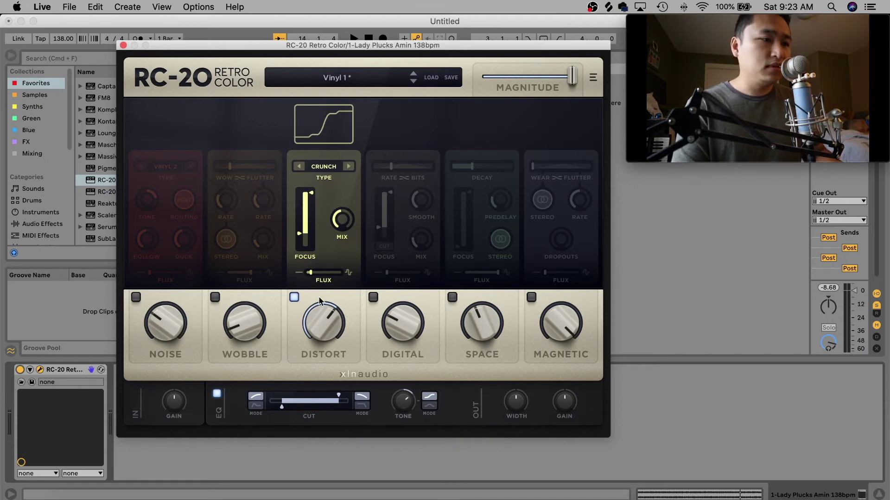
{"action": "left_click", "coordinate": [294, 297]}
{"action": "left_click", "coordinate": [532, 297]}
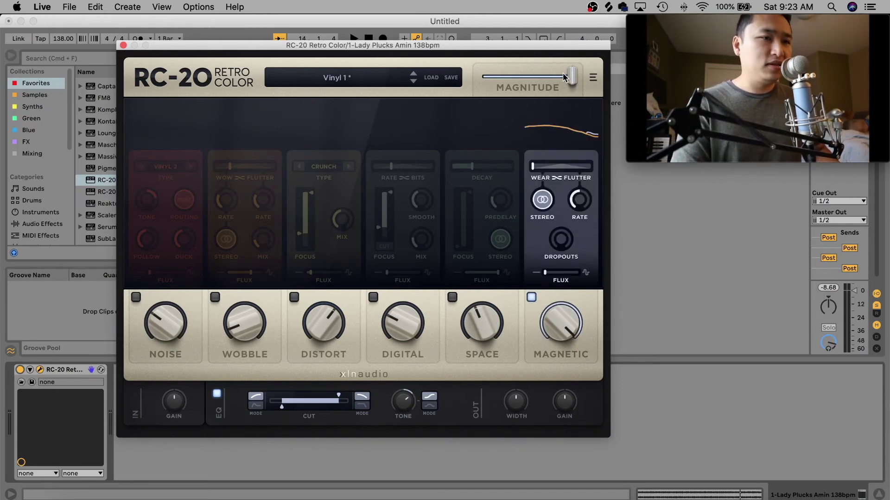
- Try lower Magnitude settings with Space and Digital also enabled, and return to 100% Magnitude with only Magnetic on
{"action": "mouse_move", "coordinate": [564, 77]}
{"action": "left_mouse_down"}
{"action": "mouse_move", "coordinate": [496, 78]}
{"action": "mouse_move", "coordinate": [507, 79]}
{"action": "mouse_move", "coordinate": [494, 90]}
{"action": "mouse_move", "coordinate": [575, 91]}
{"action": "left_mouse_up"}
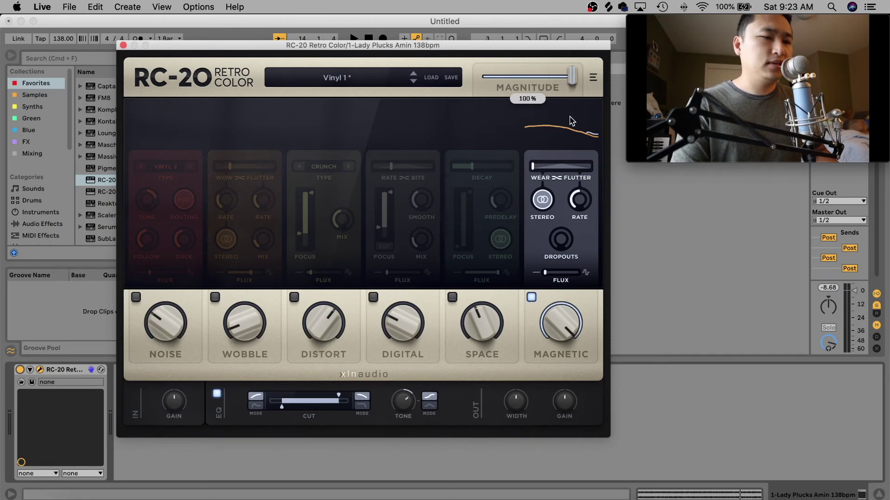
{"action": "left_click", "coordinate": [453, 297]}
{"action": "left_click", "coordinate": [374, 297]}
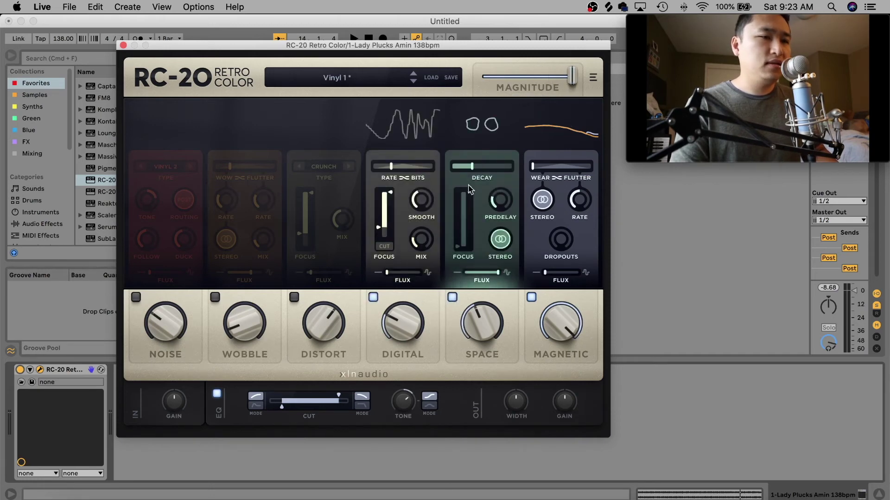
{"action": "left_click_drag", "start_coordinate": [572, 77], "coordinate": [548, 78]}
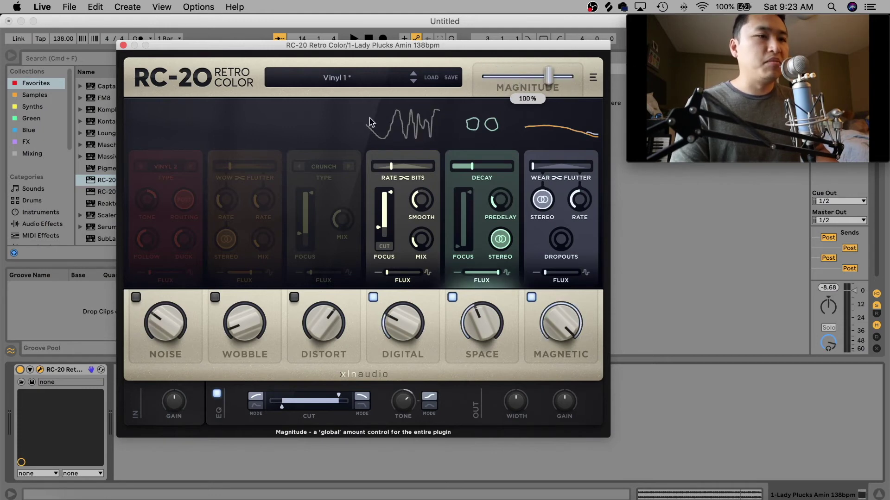
{"action": "left_click", "coordinate": [373, 297]}
{"action": "left_click", "coordinate": [453, 297]}
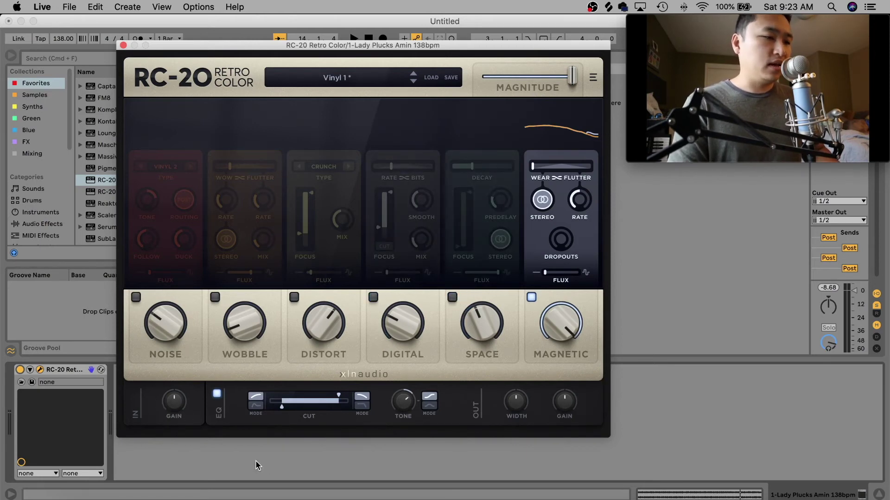
- Toggle the EQ section off and back on, and set the EQ tone to 1.8 dB
{"action": "mouse_move", "coordinate": [170, 394]}
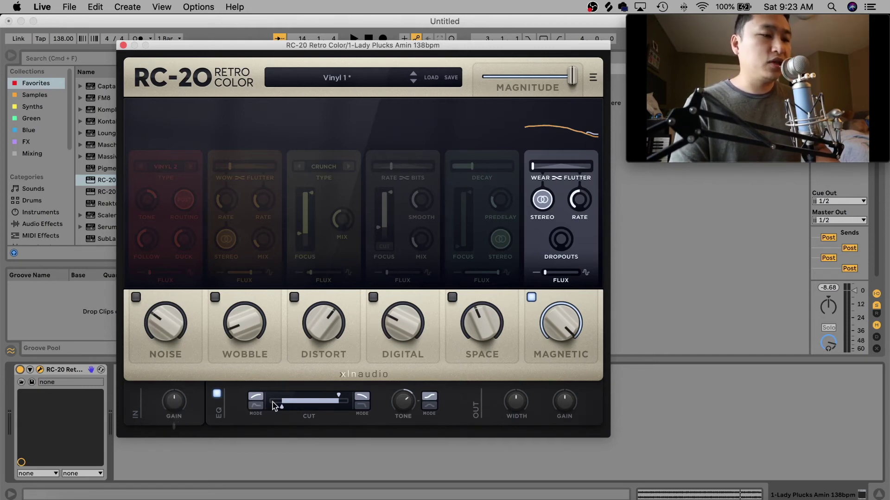
{"action": "left_click", "coordinate": [221, 394]}
{"action": "left_click", "coordinate": [222, 392]}
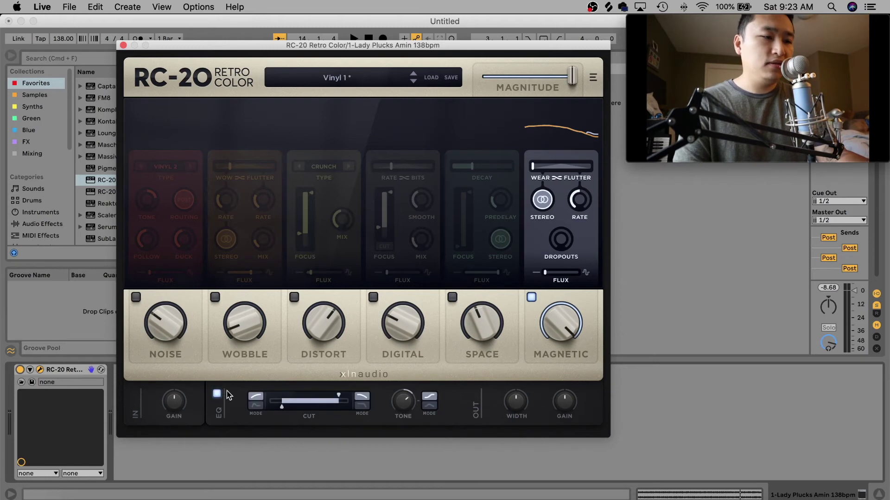
{"action": "left_click", "coordinate": [428, 407]}
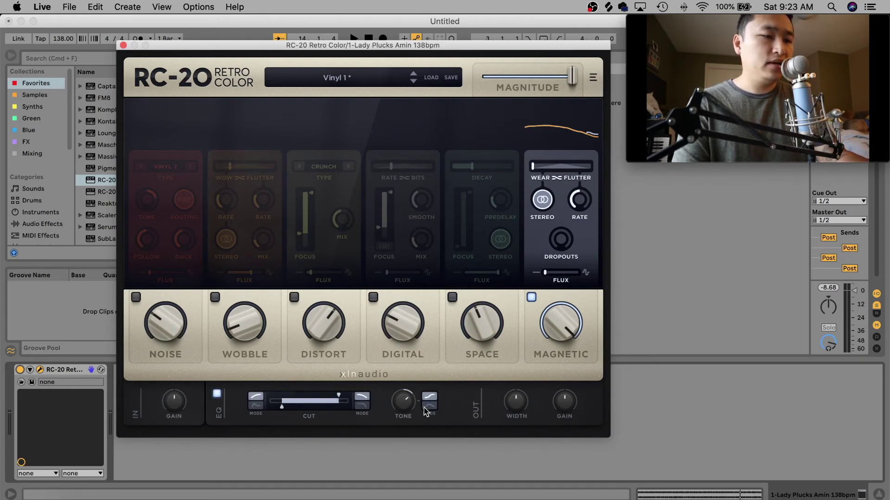
- Try different output width and gain settings during playback, returning the width to around its centre and the gain to 0.0 dB
{"action": "key", "text": "space"}
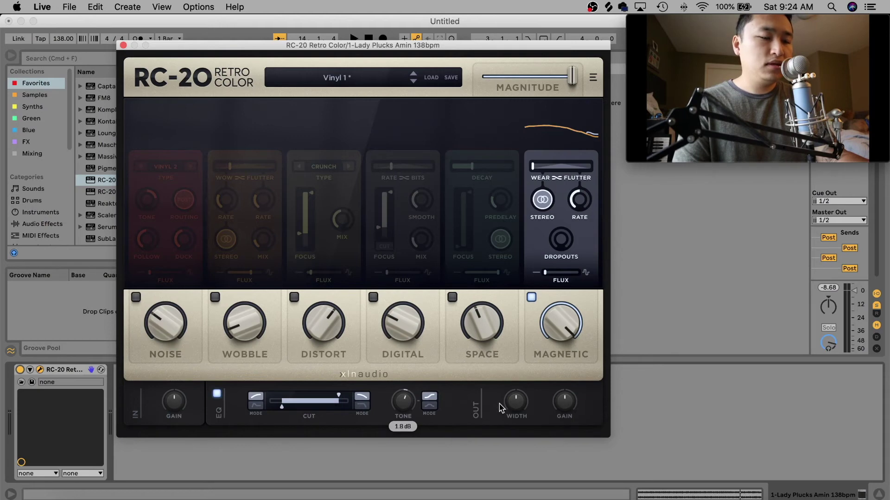
{"action": "left_click_drag", "start_coordinate": [514, 410], "coordinate": [513, 405]}
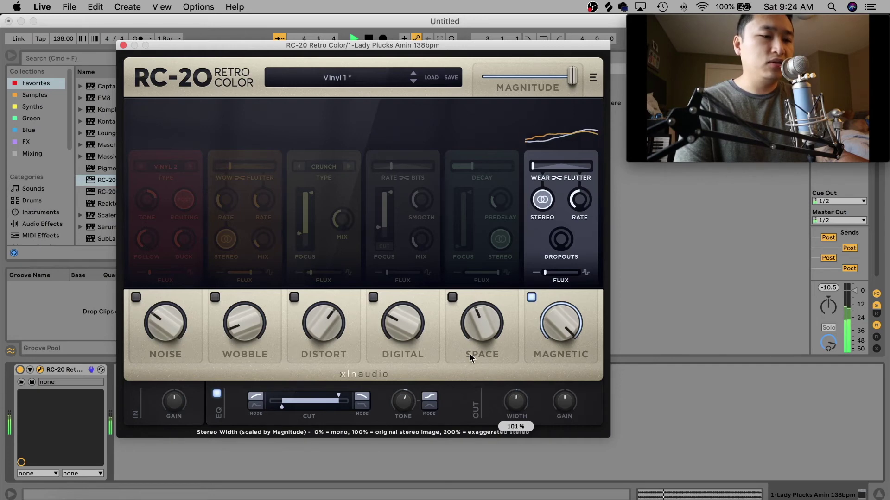
{"action": "left_click_drag", "start_coordinate": [562, 403], "coordinate": [550, 358]}
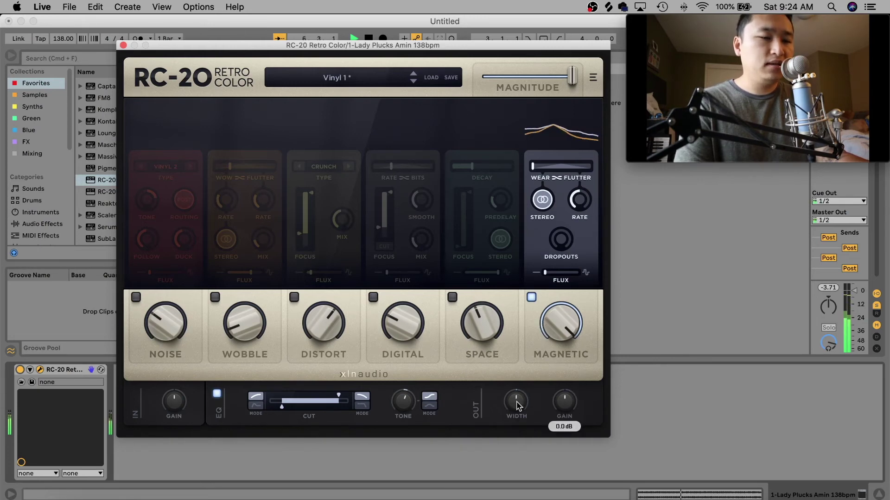
{"action": "left_click_drag", "start_coordinate": [516, 401], "coordinate": [516, 375]}
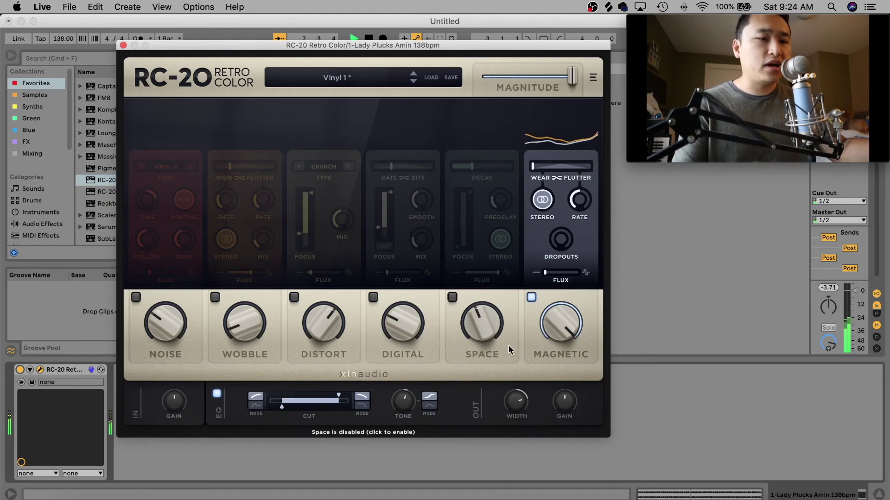
{"action": "left_click_drag", "start_coordinate": [516, 402], "coordinate": [512, 455]}
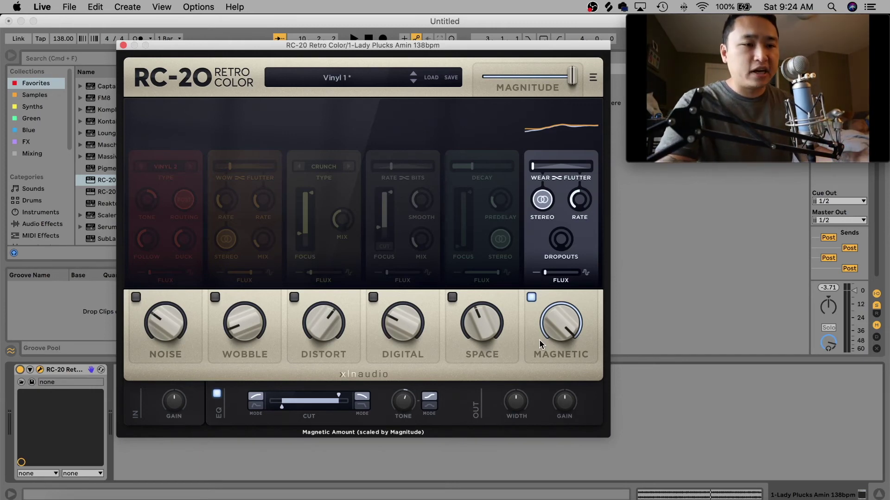
- Open the preset browser and audition the Flutter Vibe, Drum Break 3 and Dist Fat Iron presets on the melody
{"action": "left_click", "coordinate": [431, 78]}
{"action": "scroll", "coordinate": [280, 155], "scroll_direction": "up", "scroll_amount": 15}
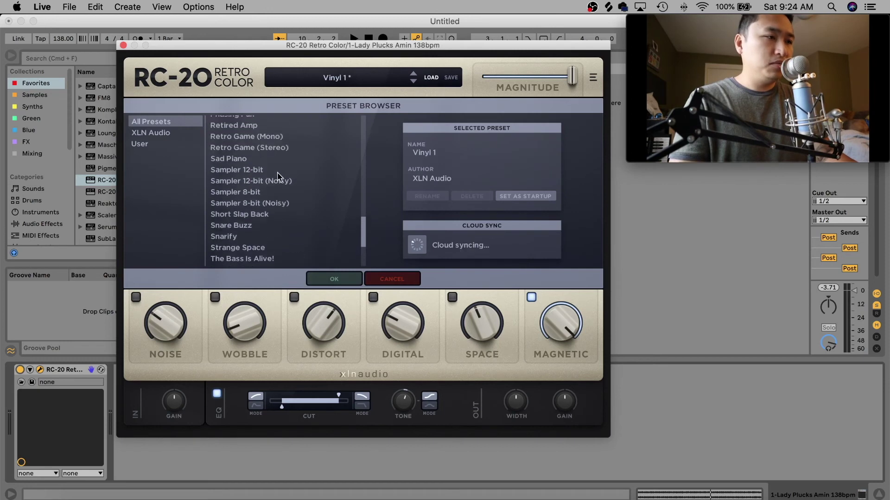
{"action": "left_click", "coordinate": [275, 175]}
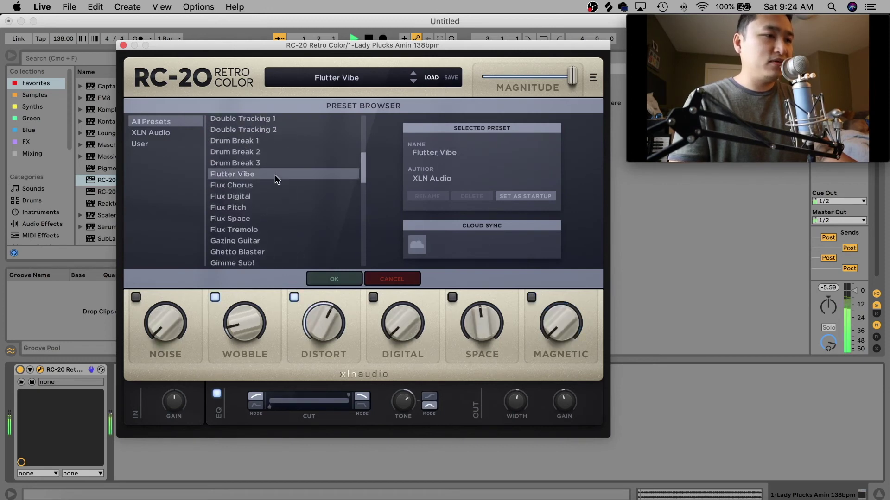
{"action": "left_click", "coordinate": [272, 164]}
{"action": "scroll", "coordinate": [270, 172], "scroll_direction": "up", "scroll_amount": 3}
{"action": "scroll", "coordinate": [271, 172], "scroll_direction": "up", "scroll_amount": 1}
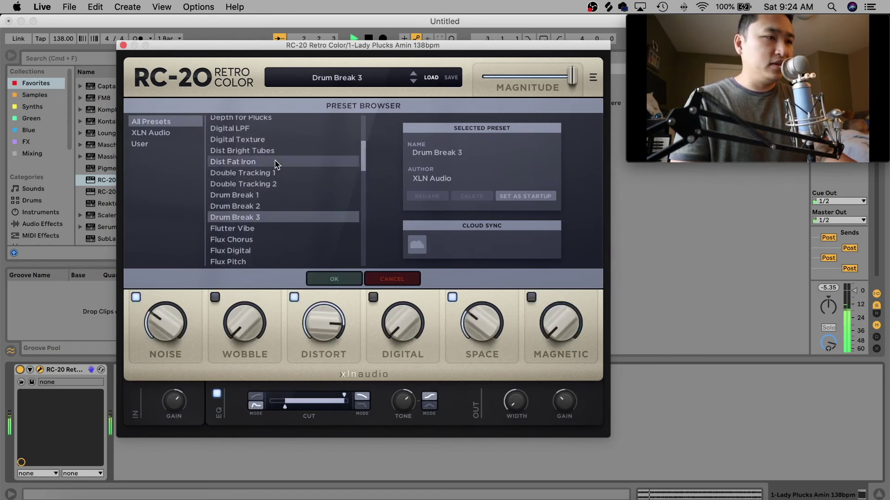
{"action": "left_click", "coordinate": [274, 162]}
{"action": "scroll", "coordinate": [276, 163], "scroll_direction": "up", "scroll_amount": 3}
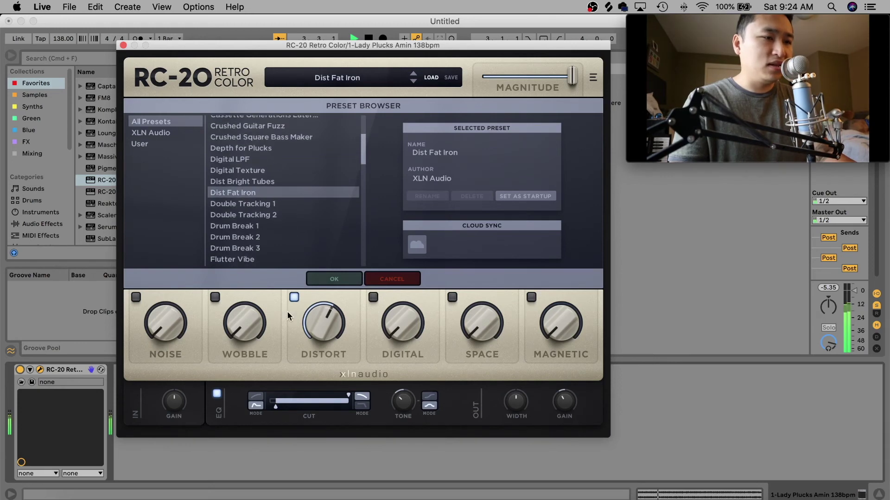
{"action": "scroll", "coordinate": [280, 172], "scroll_direction": "up", "scroll_amount": 2}
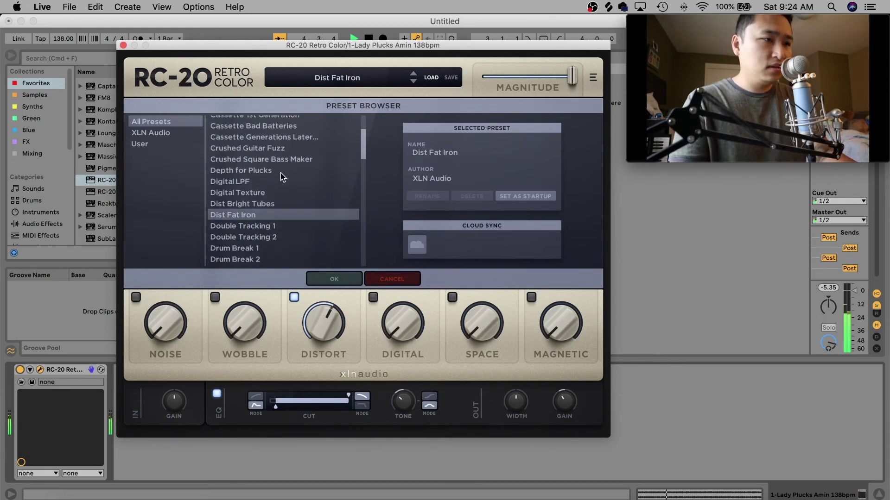
- Load the Depth for Plucks preset and reduce its Distort and Magnetic amounts, and its Space amount to 34%
{"action": "left_click", "coordinate": [276, 171]}
{"action": "scroll", "coordinate": [277, 225], "scroll_direction": "down", "scroll_amount": 3}
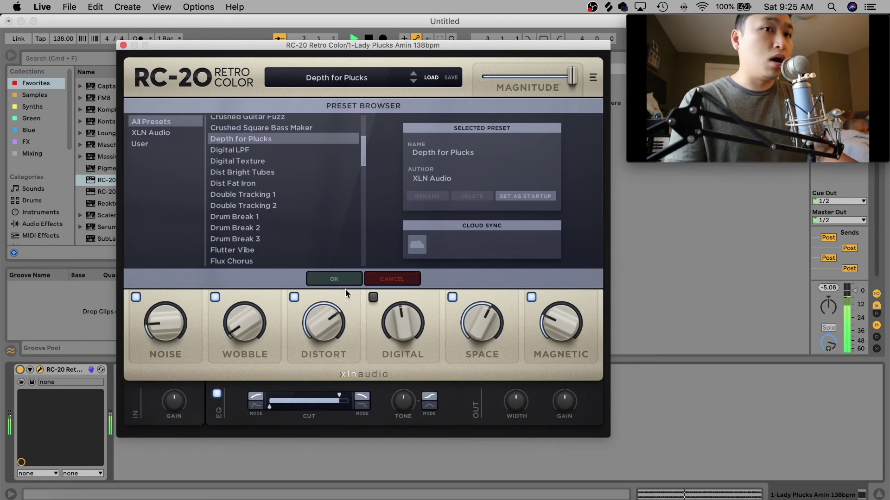
{"action": "left_click_drag", "start_coordinate": [337, 292], "coordinate": [337, 324]}
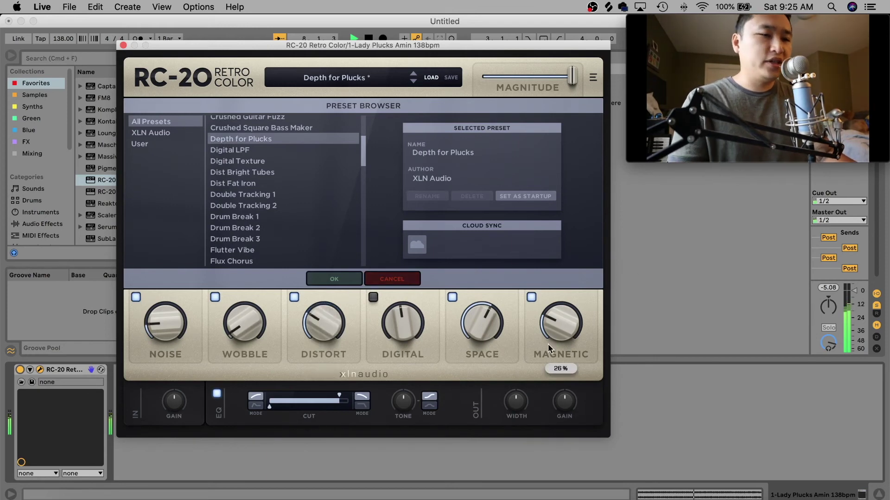
{"action": "left_click_drag", "start_coordinate": [477, 324], "coordinate": [468, 388]}
- Load the Sad Piano preset to hear it on the melody
{"action": "scroll", "coordinate": [299, 239], "scroll_direction": "down", "scroll_amount": 10}
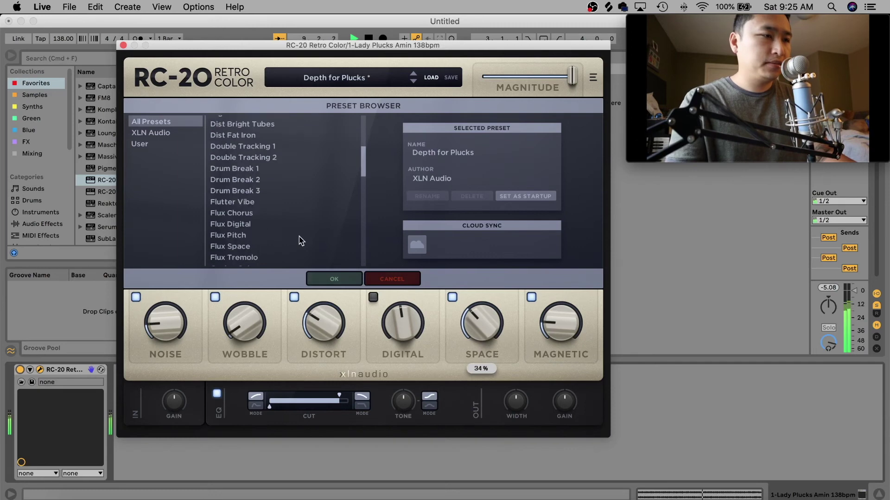
{"action": "left_click", "coordinate": [299, 234]}
{"action": "scroll", "coordinate": [298, 240], "scroll_direction": "down", "scroll_amount": 1}
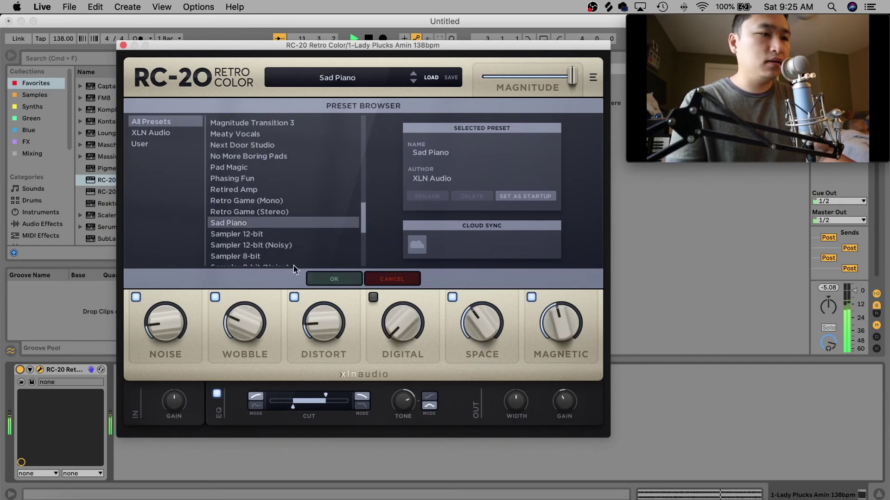
- Try raising the Space and Wobble amounts of the Sad Piano preset while the melody plays
{"action": "left_click_drag", "start_coordinate": [510, 335], "coordinate": [488, 208]}
{"action": "left_click_drag", "start_coordinate": [251, 317], "coordinate": [211, 260]}
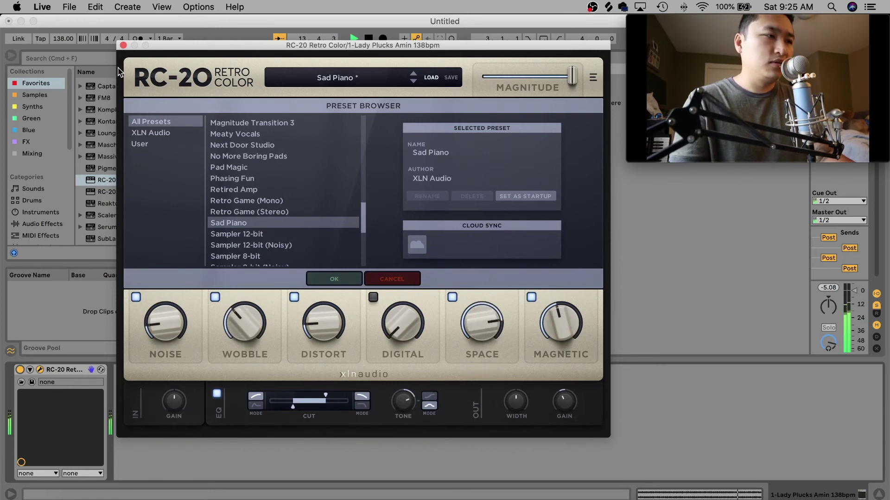
- Load the Sampler 12-bit (Noisy) preset, audition it on the melody, and close the plugin window
{"action": "left_click", "coordinate": [266, 226]}
{"action": "left_click", "coordinate": [265, 249]}
{"action": "scroll", "coordinate": [264, 251], "scroll_direction": "down", "scroll_amount": 3}
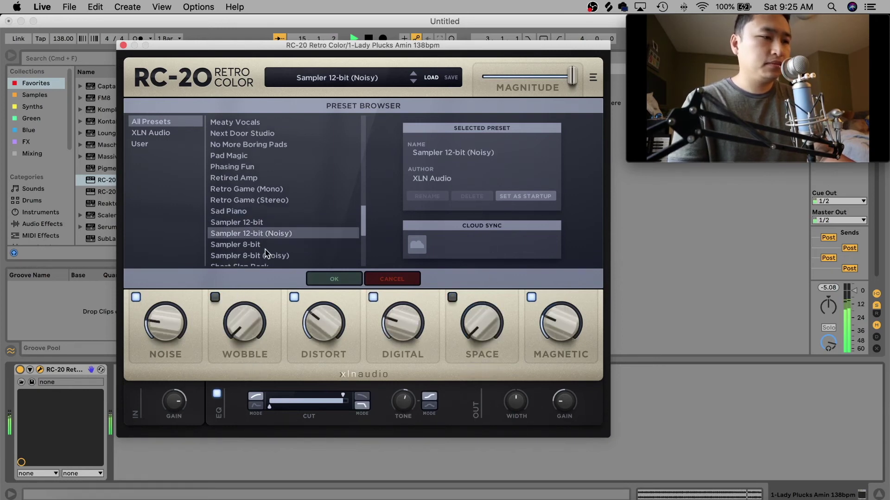
{"action": "left_click", "coordinate": [123, 45]}
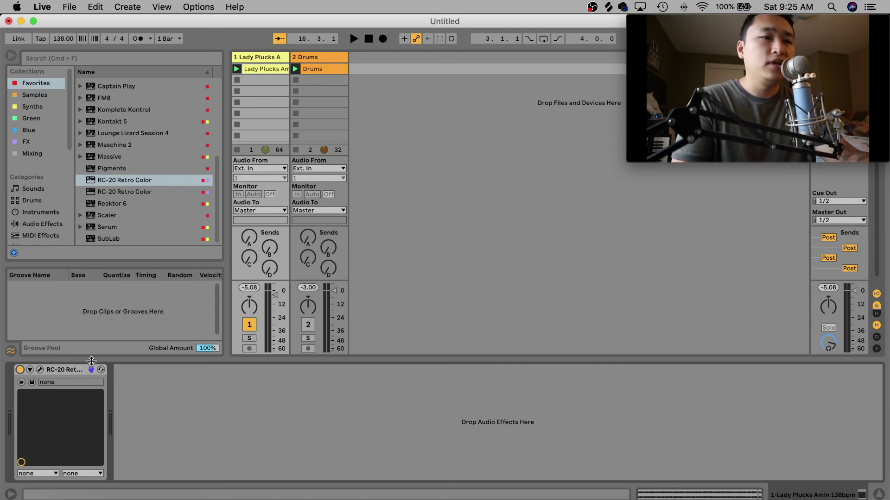
- Play the melody through the loaded preset, and activate the Drums track to hear both together
{"action": "left_click", "coordinate": [40, 370]}
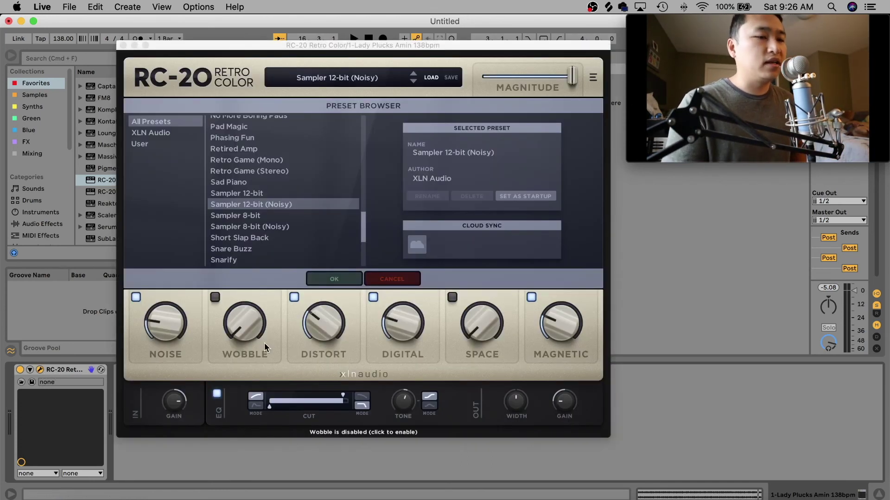
{"action": "key", "text": "space"}
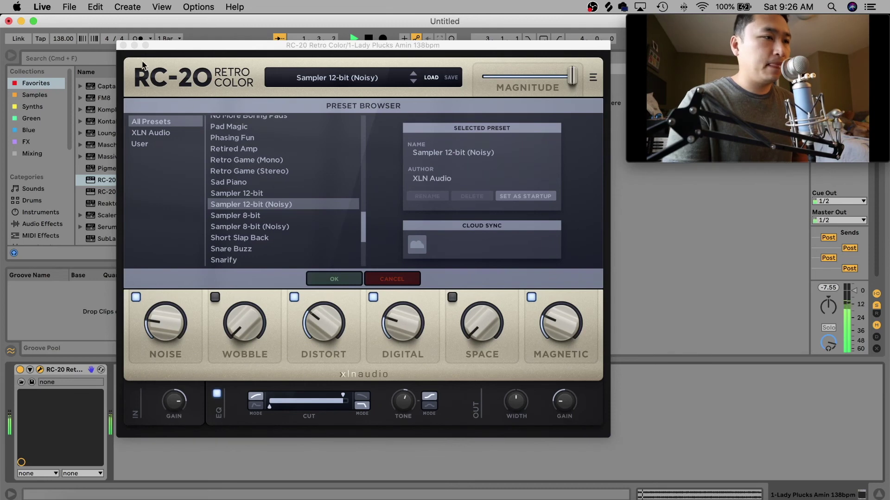
{"action": "left_click", "coordinate": [123, 45]}
{"action": "key", "text": "space"}
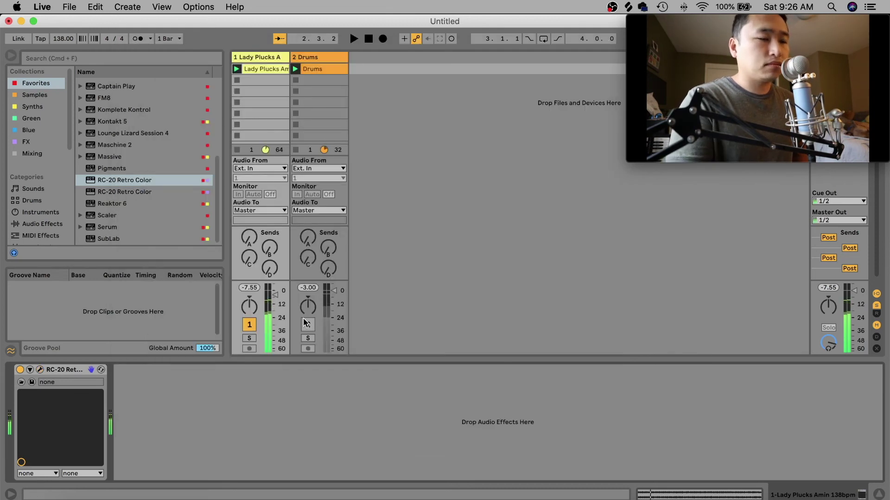
{"action": "left_click", "coordinate": [307, 324]}
{"action": "key", "text": "space"}
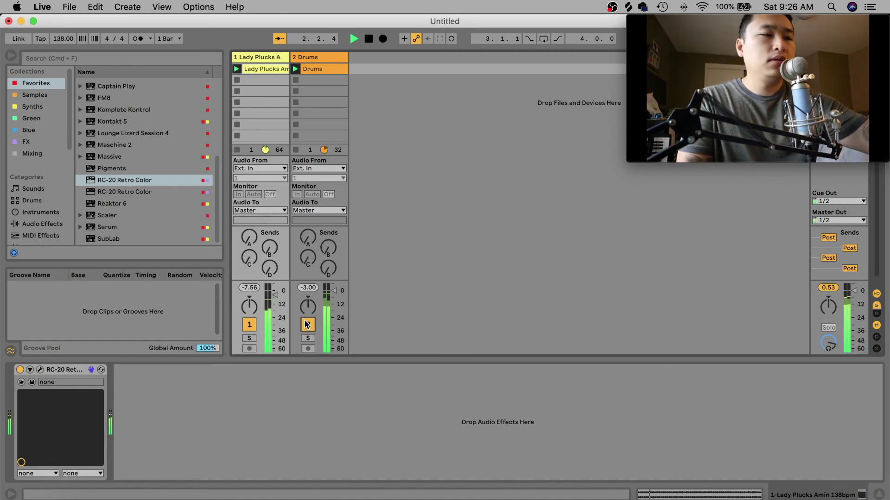
- Reopen RC-20 on the melody track, set its Noise amount to 27%, and enable Wobble at 4%
{"action": "left_click", "coordinate": [40, 369]}
{"action": "left_click", "coordinate": [171, 324]}
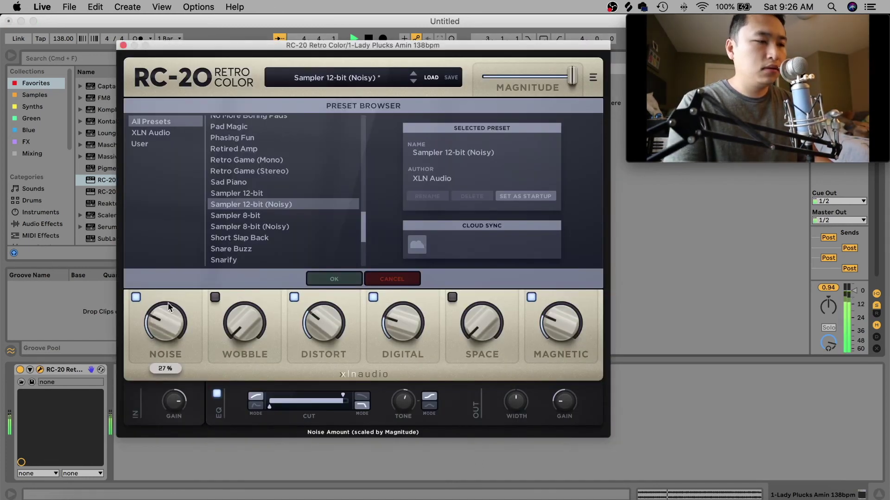
{"action": "left_click", "coordinate": [215, 297]}
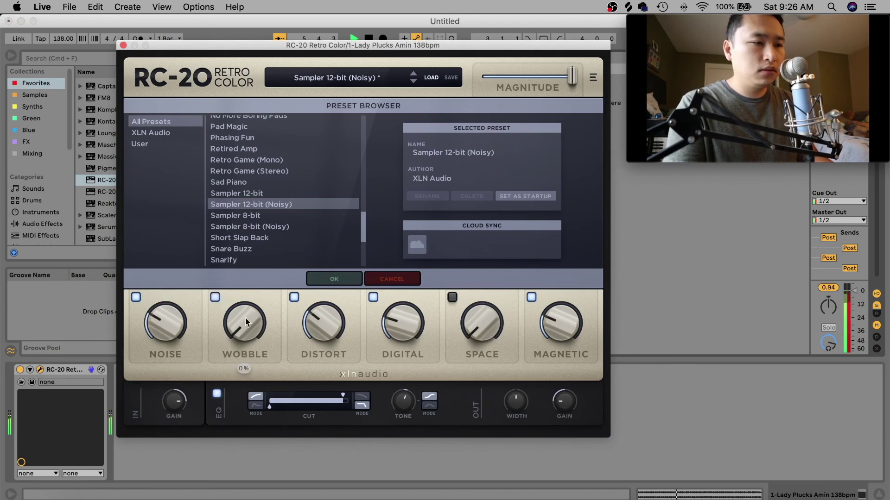
{"action": "left_click_drag", "start_coordinate": [246, 318], "coordinate": [237, 299]}
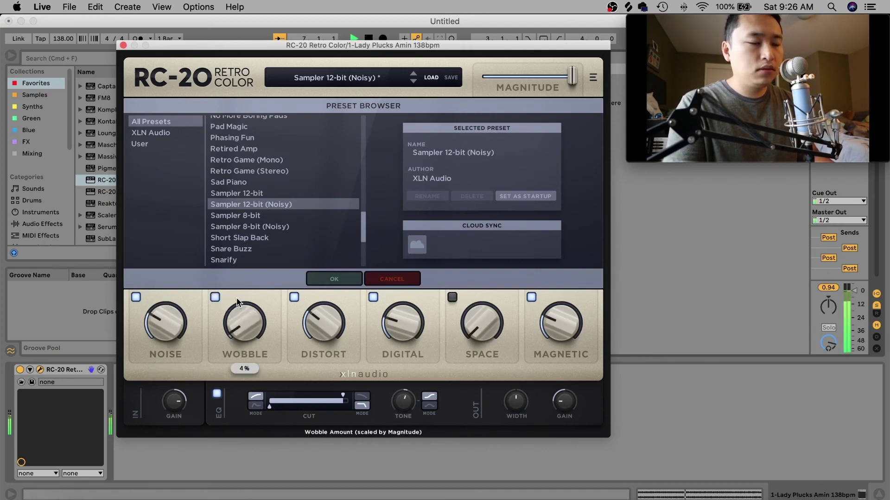
- Set the Distort amount to 49% and Digital to 22%, try the Space amount, and close the plugin
{"action": "left_click_drag", "start_coordinate": [316, 316], "coordinate": [318, 301]}
{"action": "left_click_drag", "start_coordinate": [312, 254], "coordinate": [311, 261]}
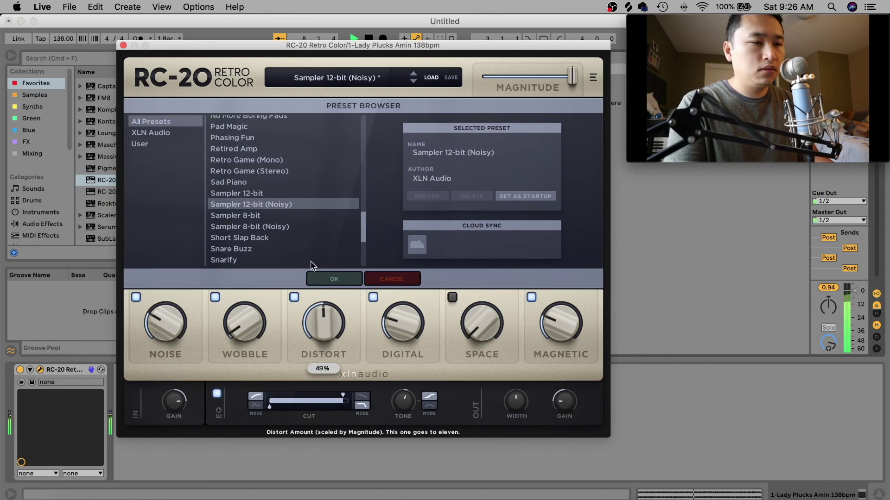
{"action": "left_click_drag", "start_coordinate": [388, 319], "coordinate": [388, 310]}
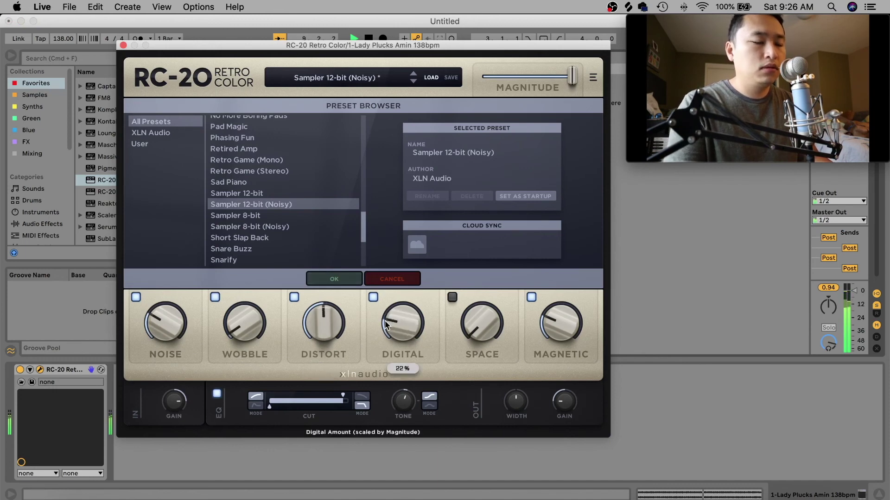
{"action": "left_click_drag", "start_coordinate": [469, 329], "coordinate": [472, 323]}
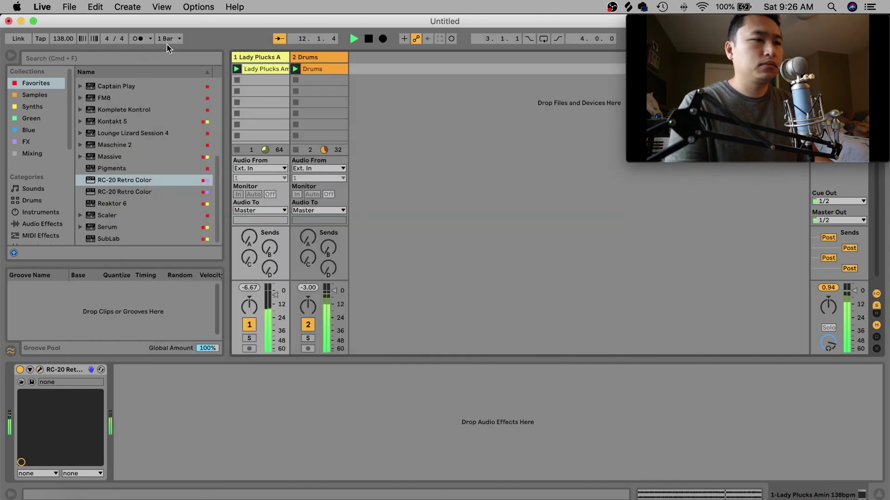
{"action": "left_click", "coordinate": [123, 45]}
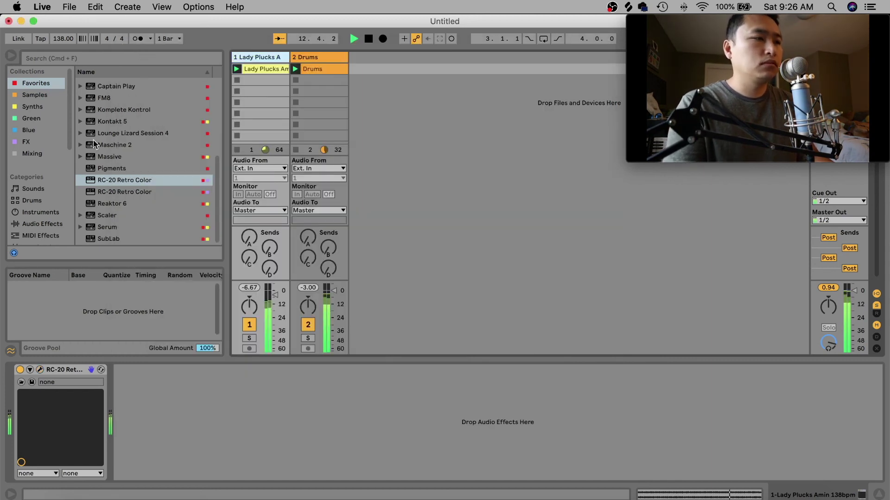
- Add FF Pro-Q 3 after RC-20 on the melody track with a low cut and a high shelf of about -6.63 dB near 7855 Hz
{"action": "left_click", "coordinate": [48, 154]}
{"action": "double_click", "coordinate": [126, 135]}
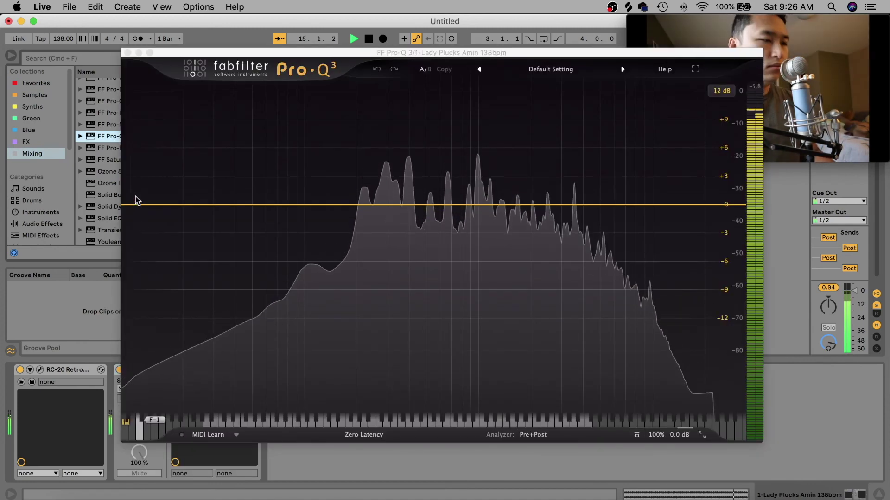
{"action": "left_click_drag", "start_coordinate": [134, 204], "coordinate": [303, 201]}
{"action": "left_click_drag", "start_coordinate": [724, 206], "coordinate": [632, 236]}
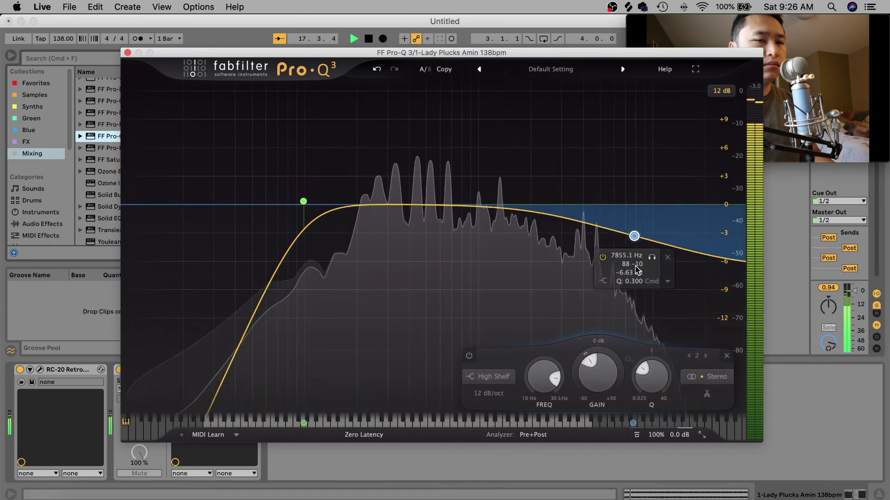
{"action": "left_click", "coordinate": [128, 52]}
{"action": "key", "text": "space"}
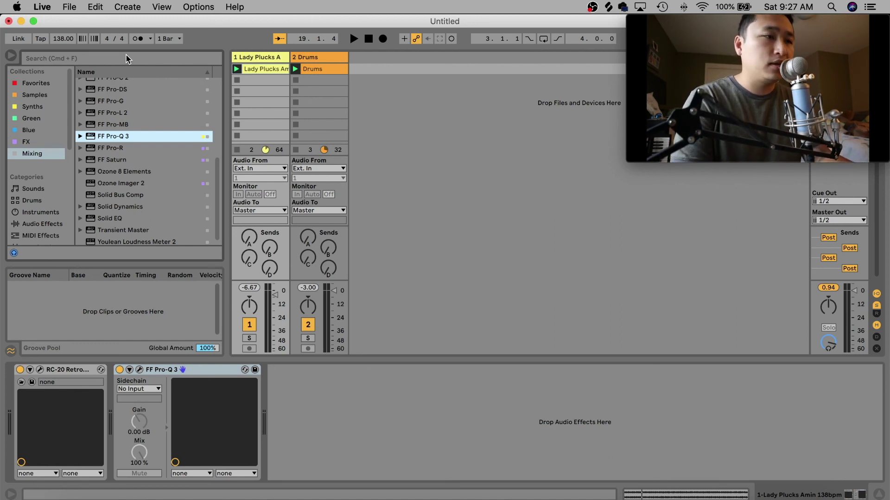
{"action": "left_click", "coordinate": [517, 192]}
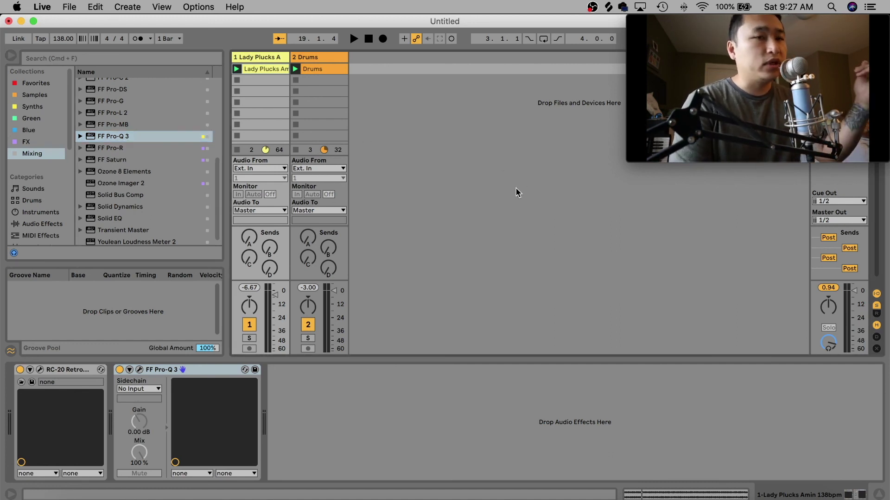